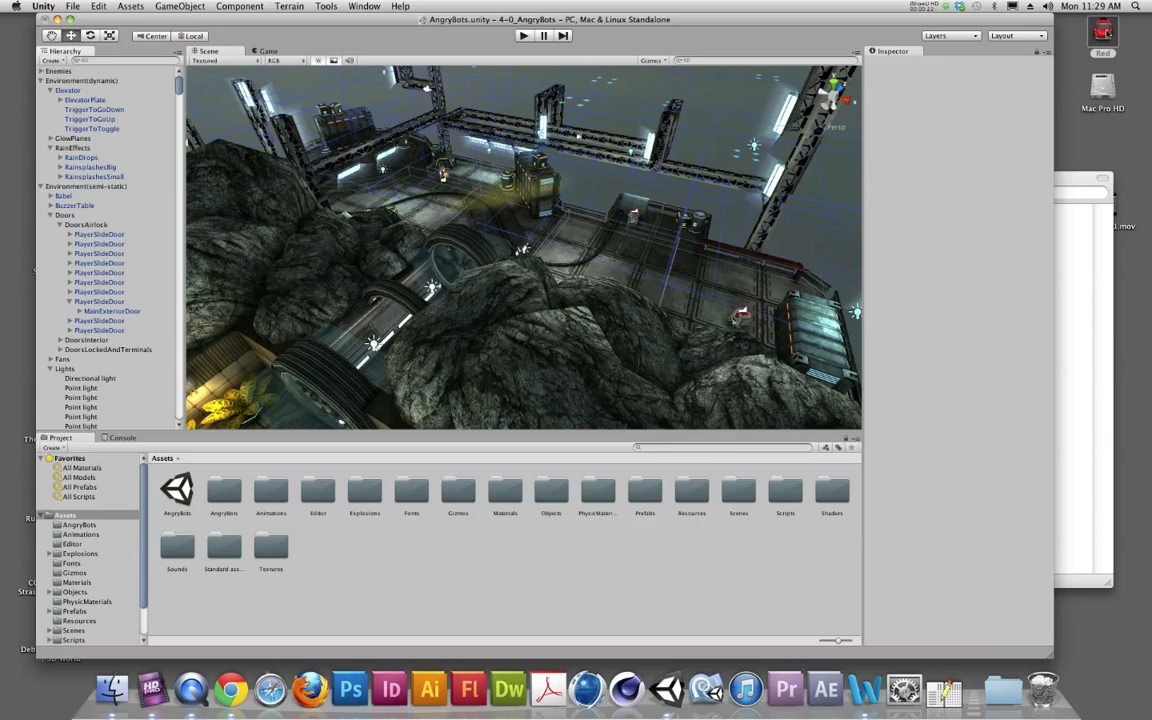
# - Open the Red drive in Finder and look through the VCD2816 folder and its Map subfolder
pyautogui.doubleClick(1104, 33)
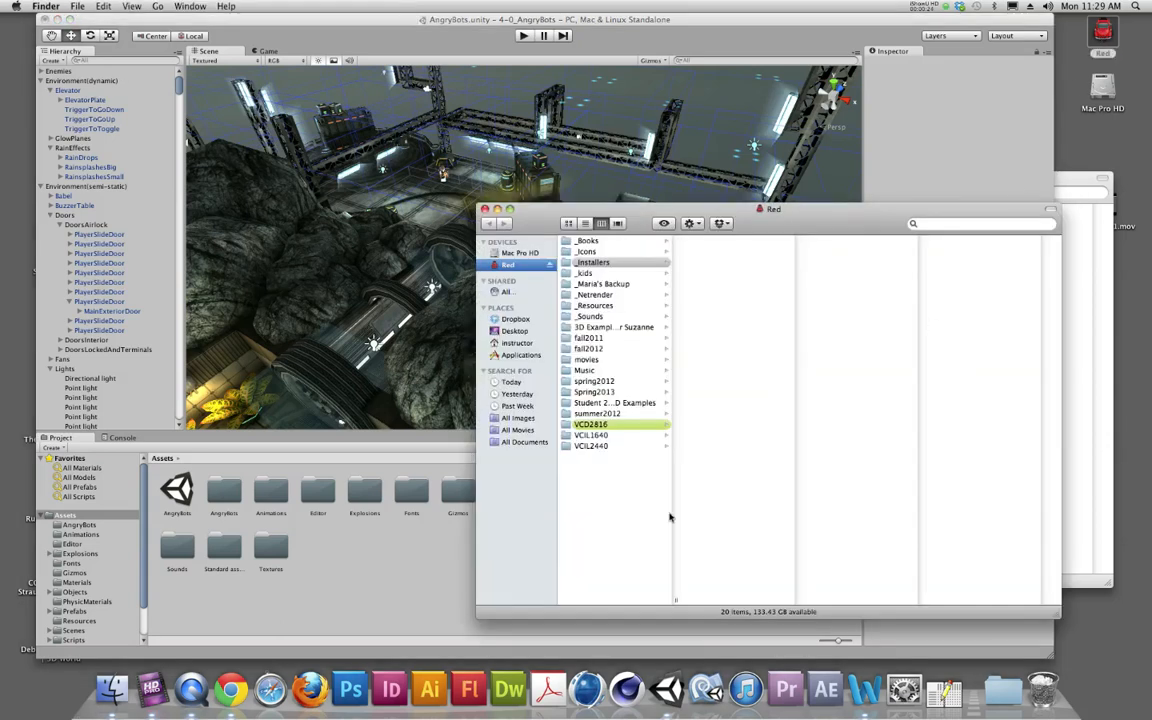
pyautogui.click(590, 425)
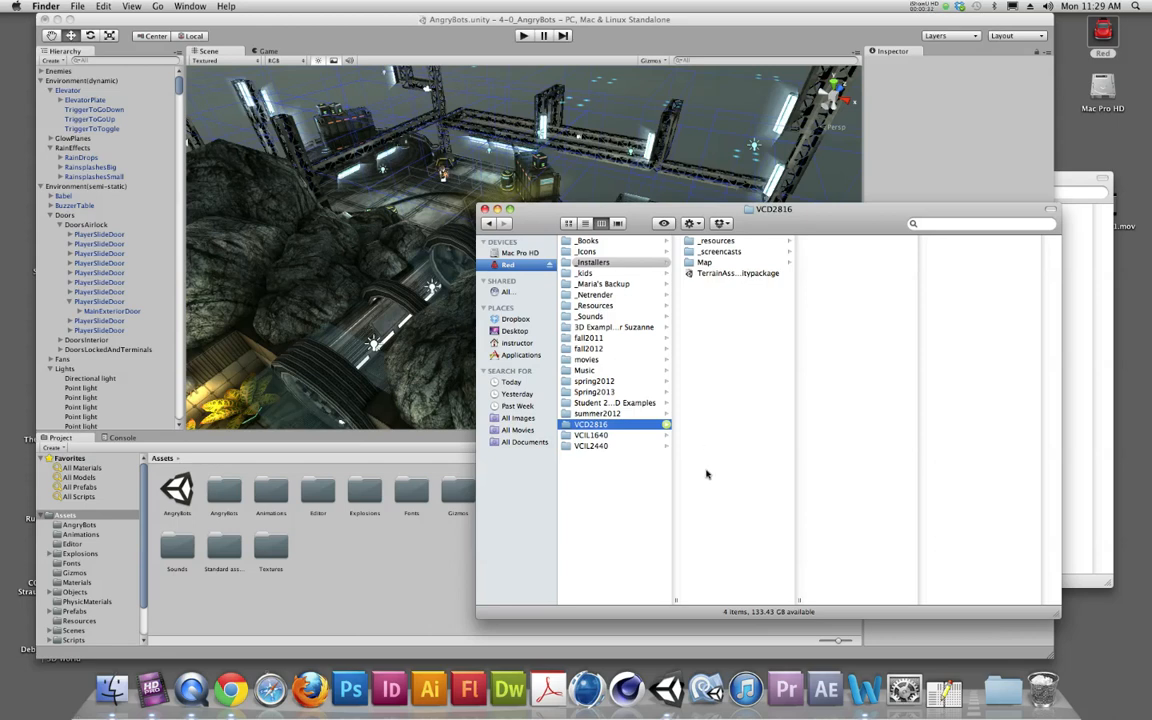
pyautogui.click(704, 262)
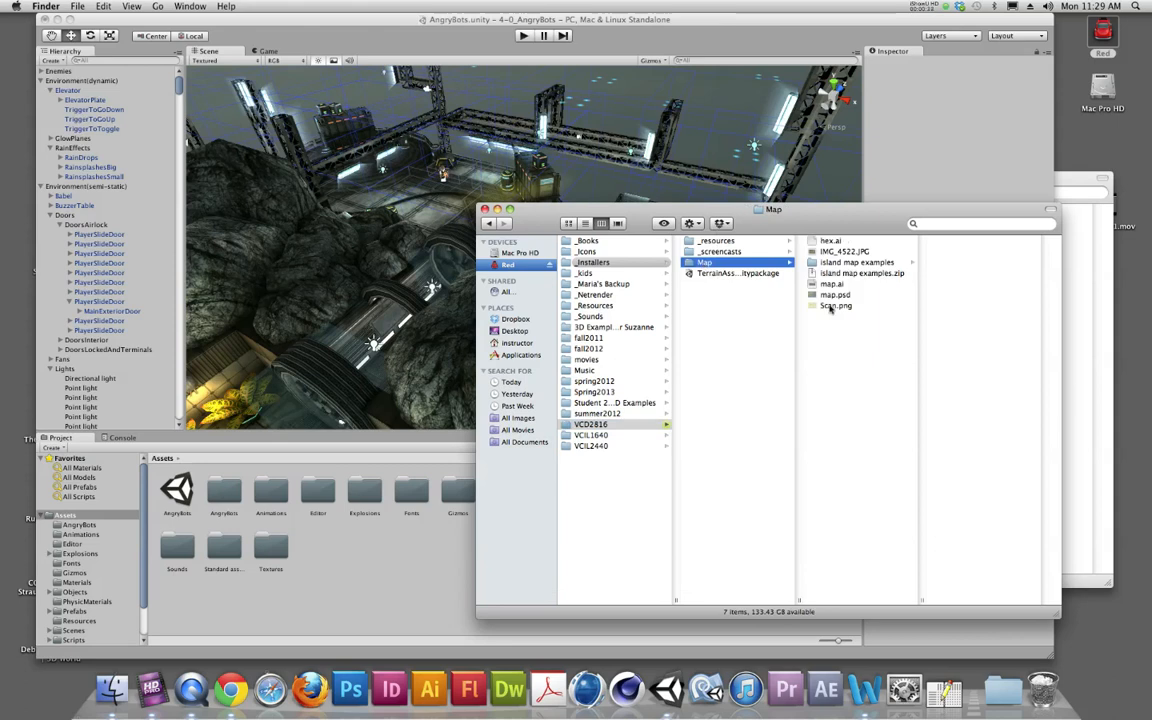
pyautogui.click(724, 296)
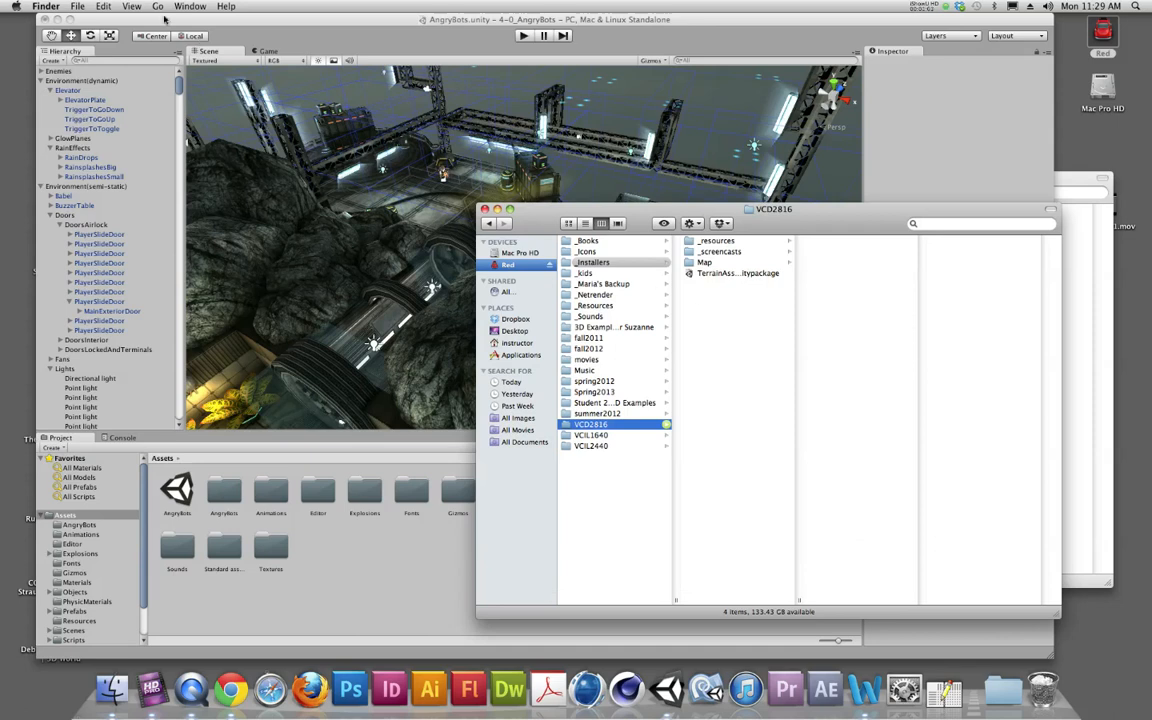
# - Switch to Unity and start creating a new project, moving the Project Wizard clear of the screen edge
pyautogui.click(128, 19)
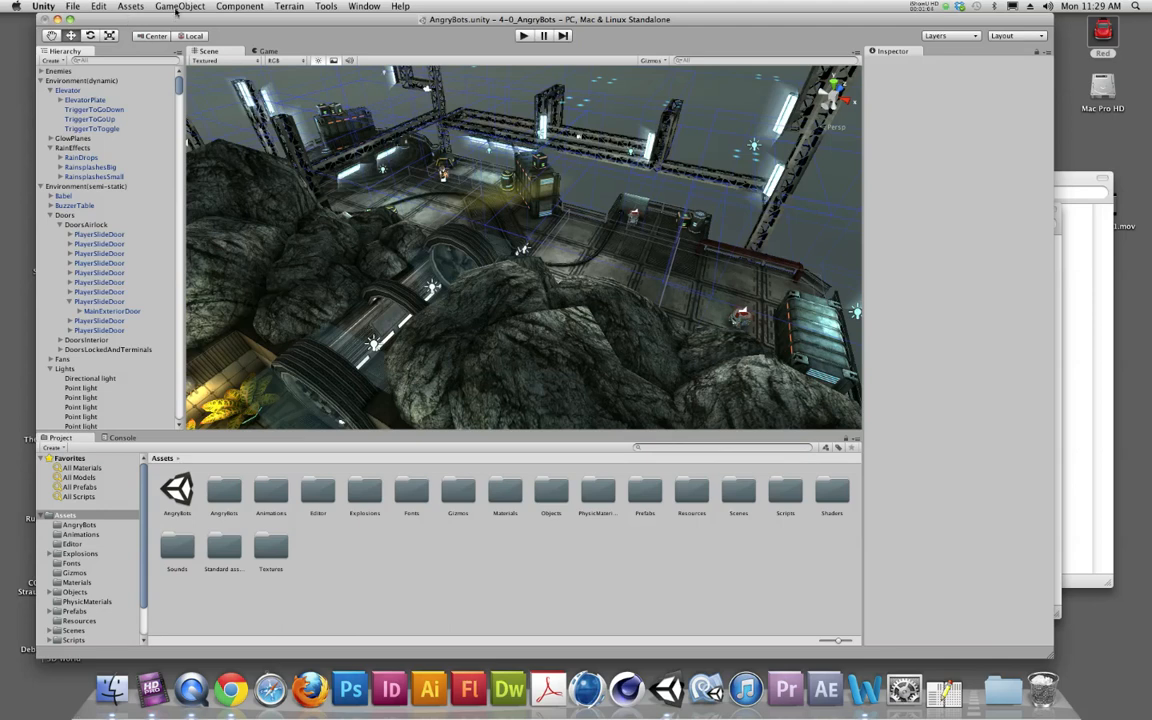
pyautogui.click(70, 6)
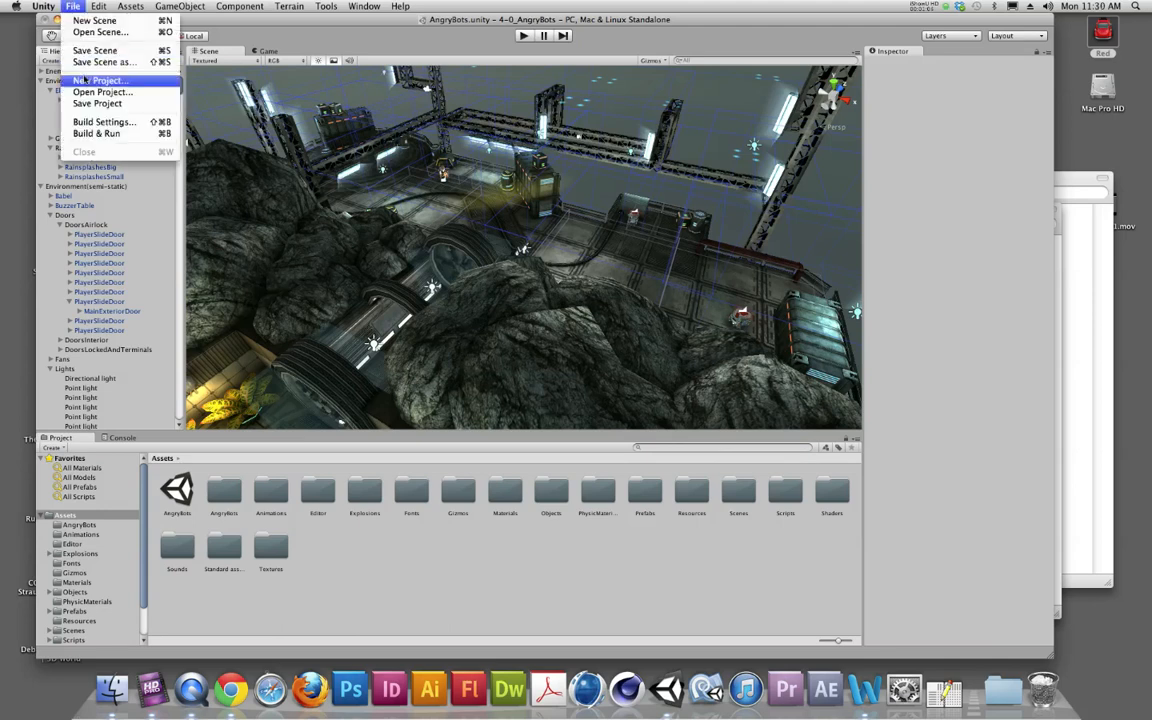
pyautogui.click(84, 80)
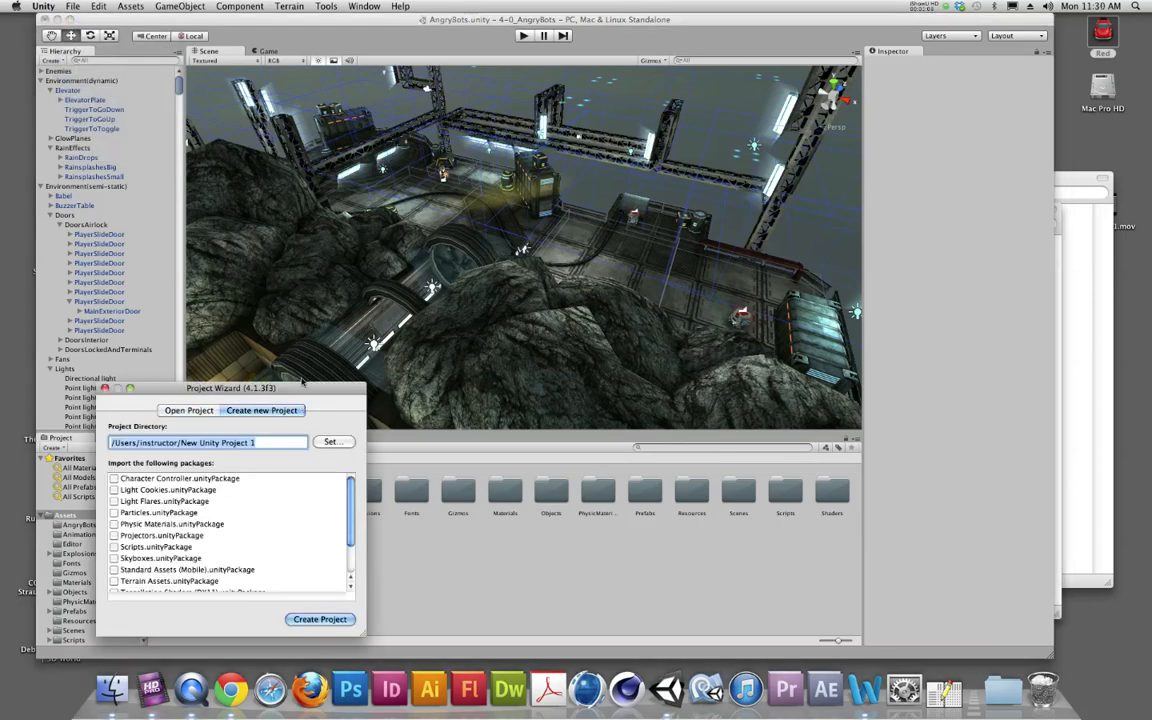
pyautogui.moveTo(302, 392); pyautogui.dragTo(483, 270)
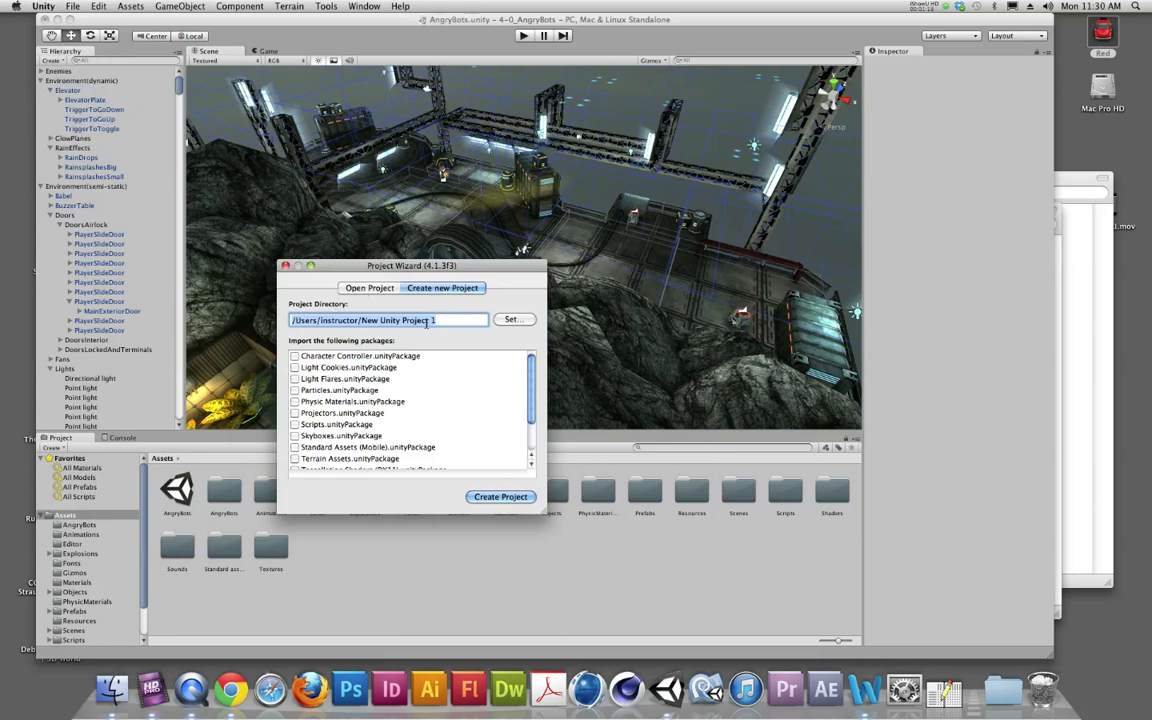
# - Set the new project's directory to a folder named Island_test inside VCD2816 on the Red drive
pyautogui.click(499, 320)
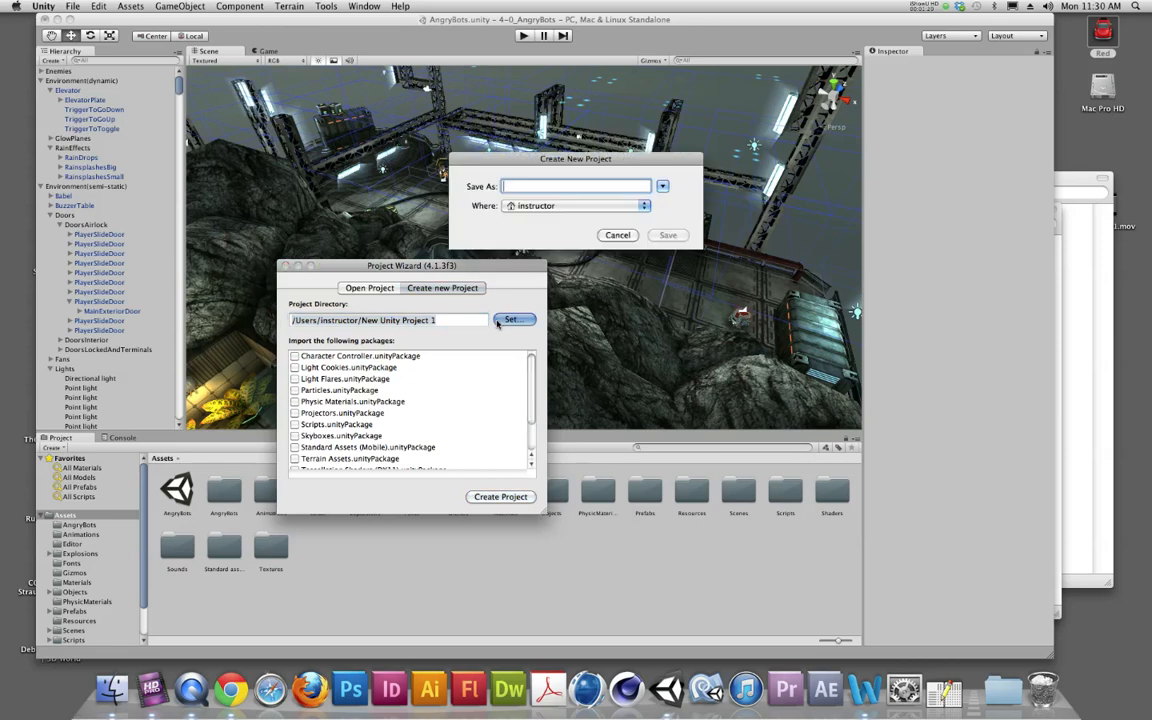
pyautogui.click(661, 187)
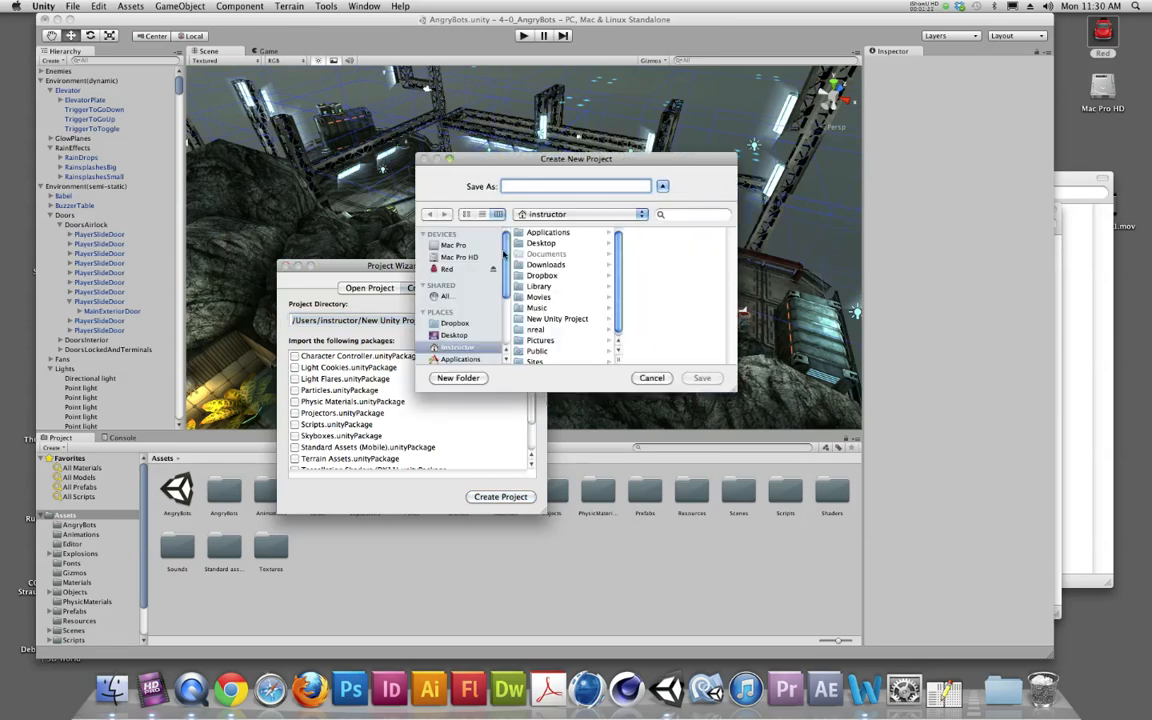
pyautogui.click(446, 269)
pyautogui.scroll(-5, 575, 303)
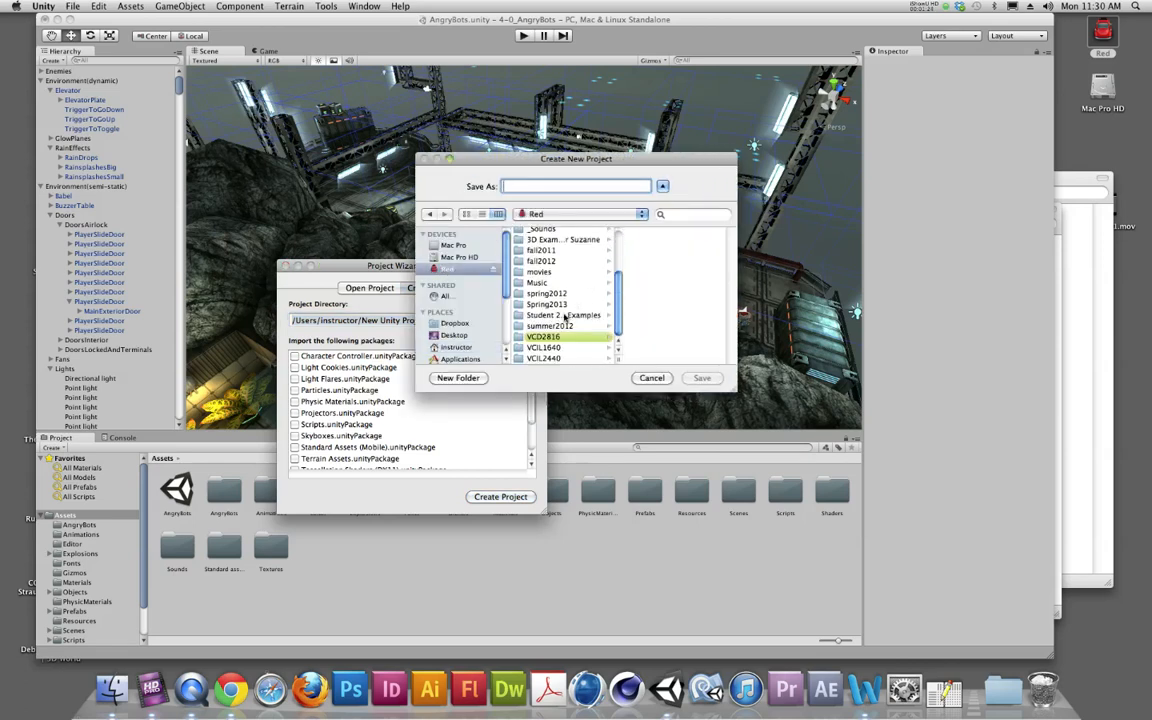
pyautogui.click(545, 337)
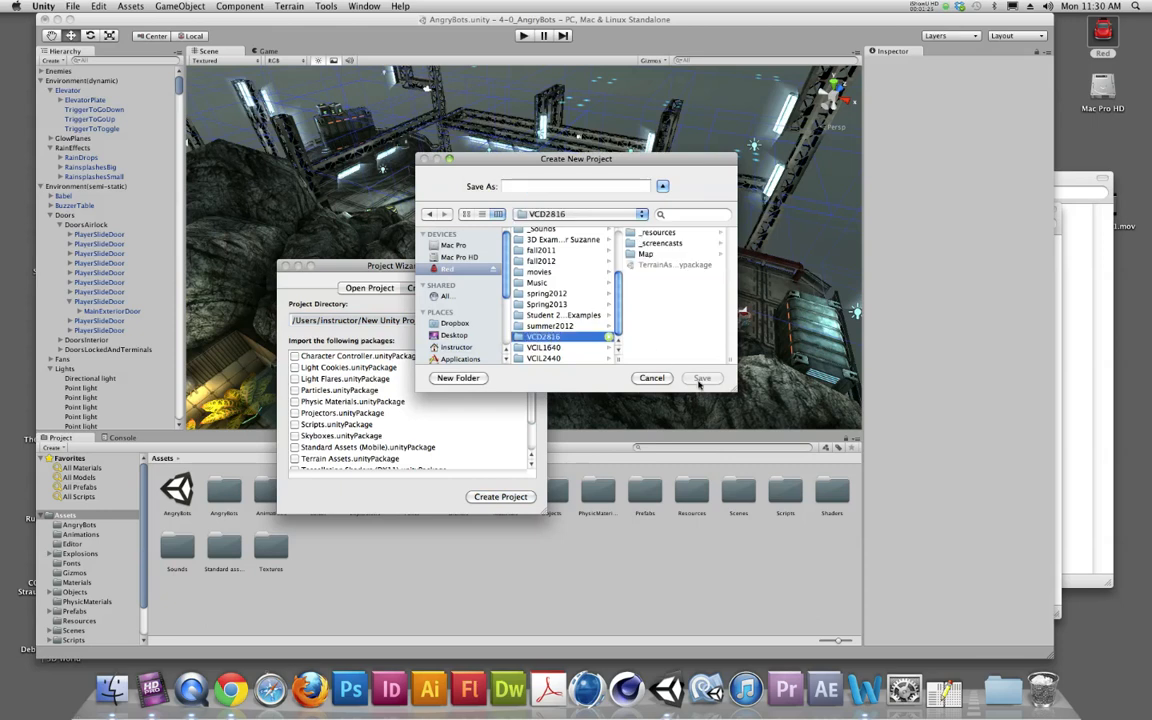
pyautogui.click(525, 185)
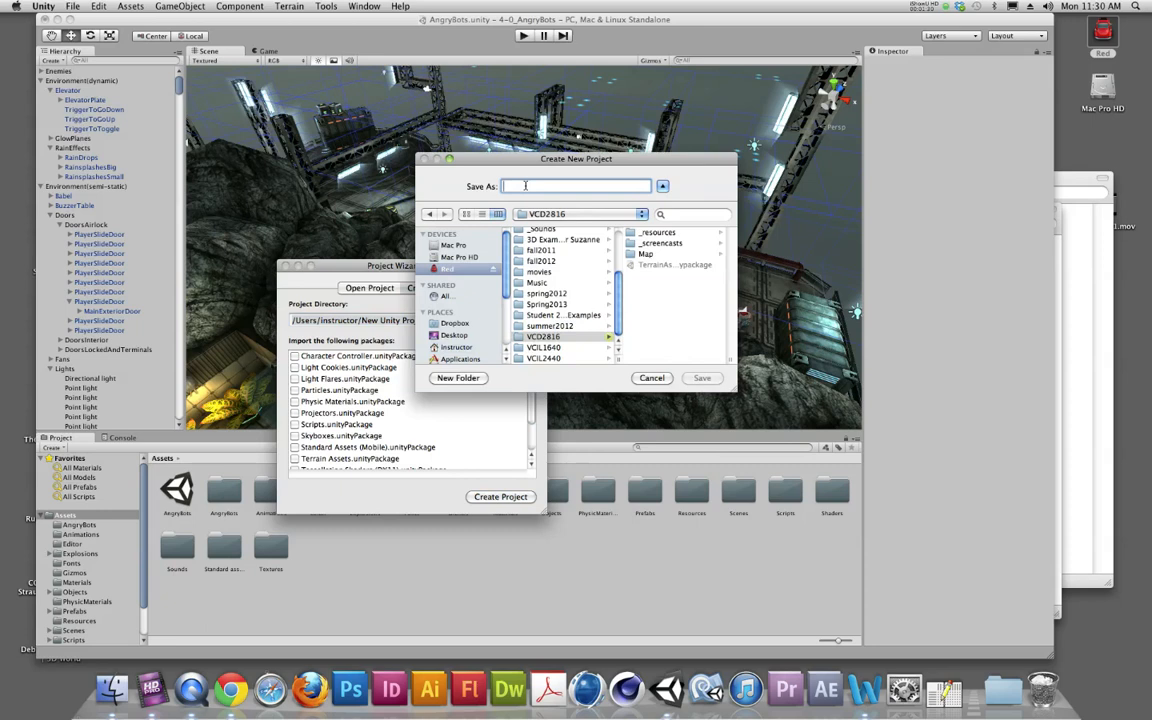
pyautogui.write('lsal')
pyautogui.press('BackSpace')
pyautogui.press('BackSpace')
pyautogui.write('land_ test')
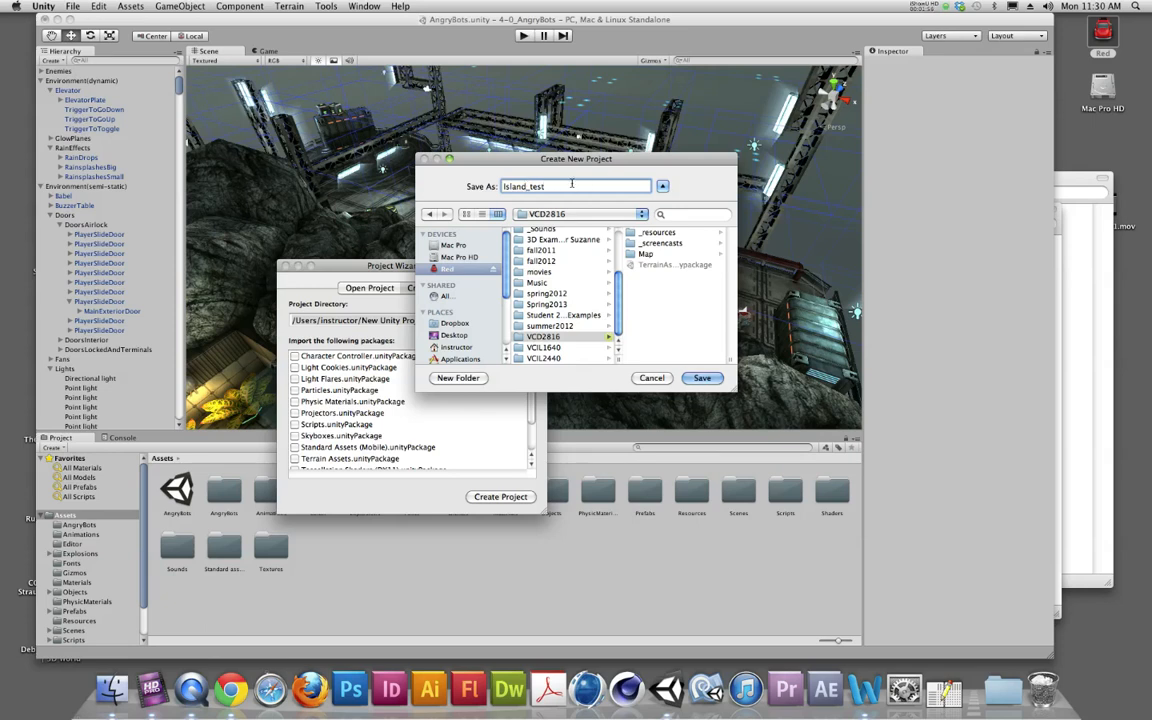
pyautogui.click(702, 378)
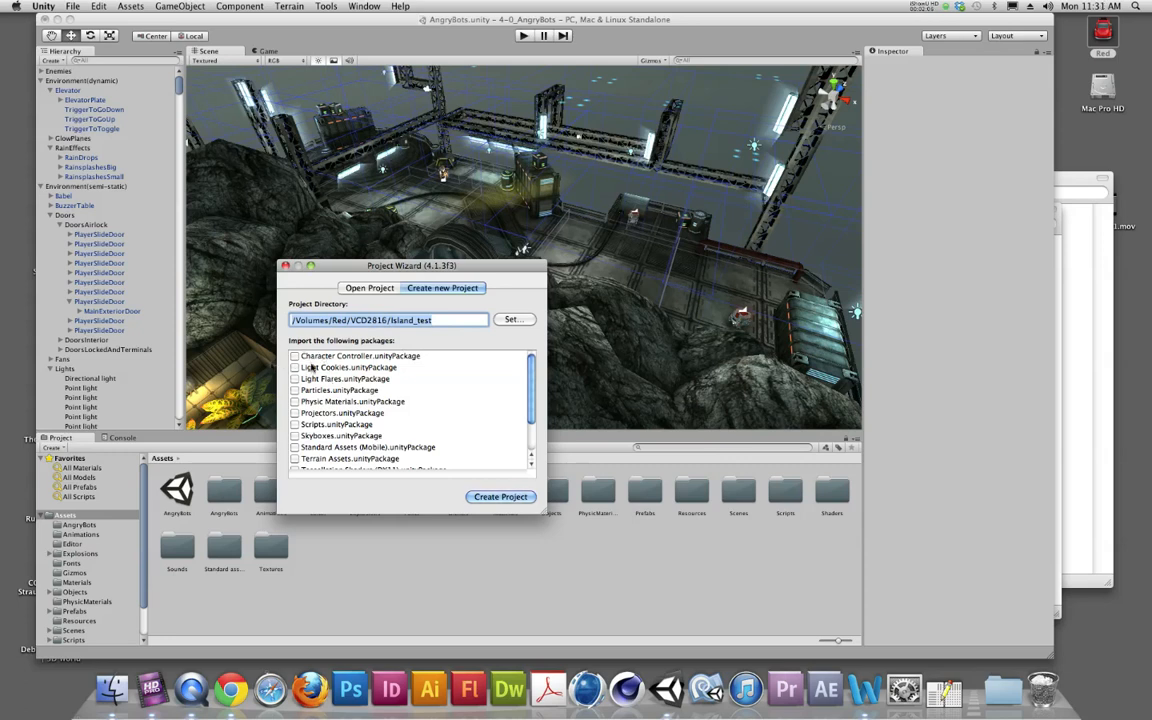
# - Include the Character Controller, Light Cookies, Light Flares, Particles, Physic Materials, Projectors and Scripts packages in the new project
pyautogui.scroll(-3, 314, 372)
pyautogui.scroll(3, 318, 380)
pyautogui.scroll(-2, 349, 450)
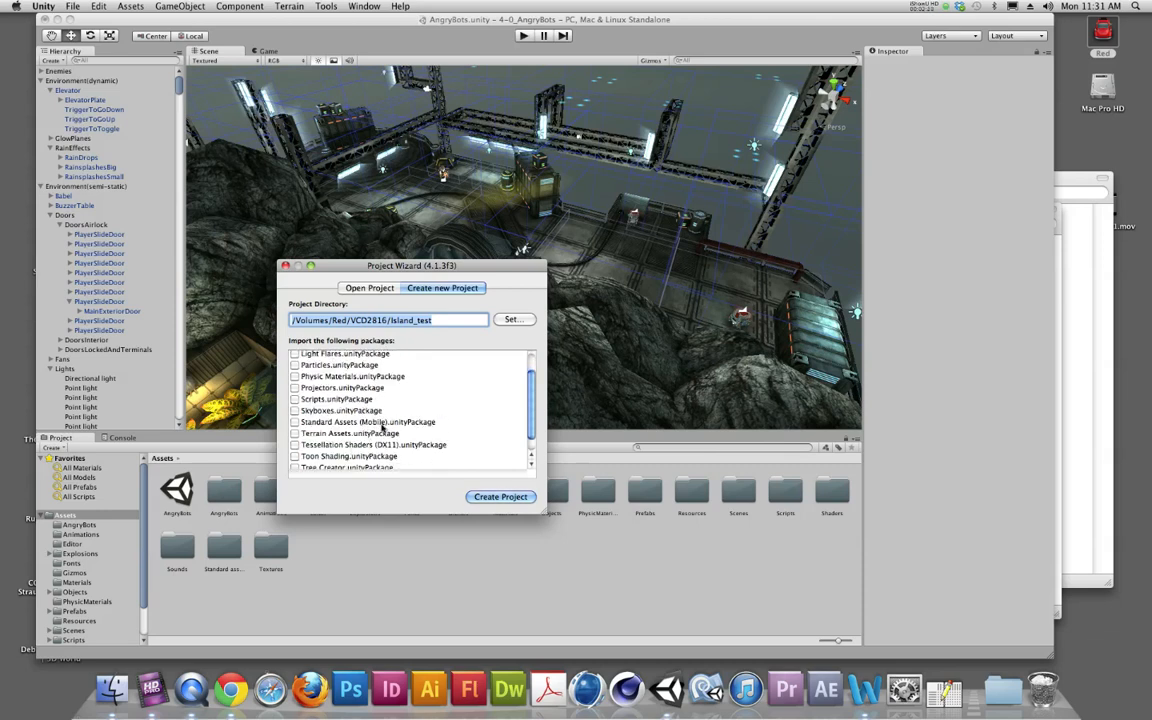
pyautogui.scroll(-1, 375, 423)
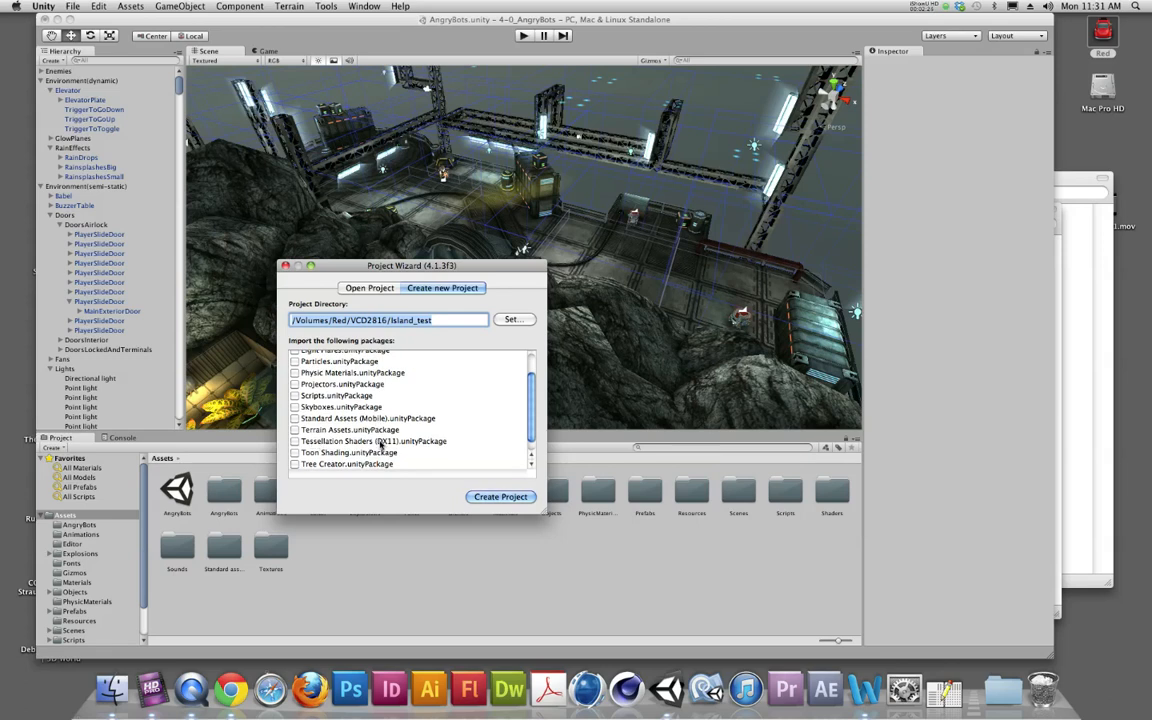
pyautogui.scroll(3, 378, 440)
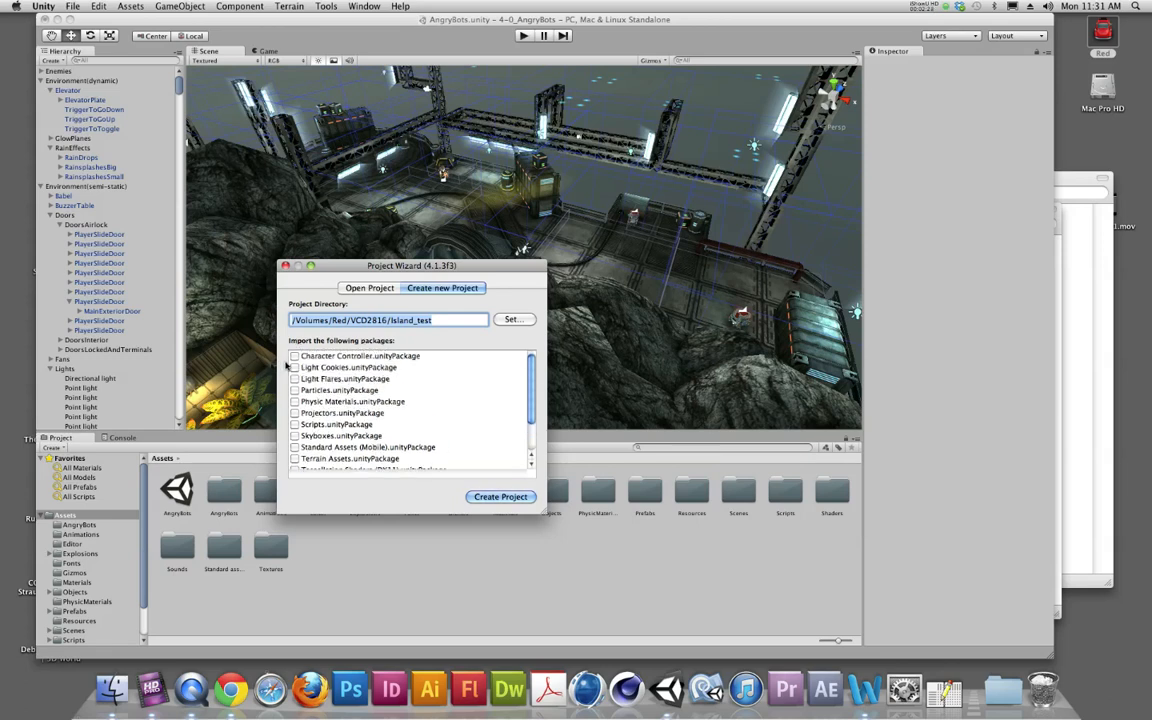
pyautogui.click(294, 356)
pyautogui.click(294, 367)
pyautogui.click(294, 379)
pyautogui.click(294, 390)
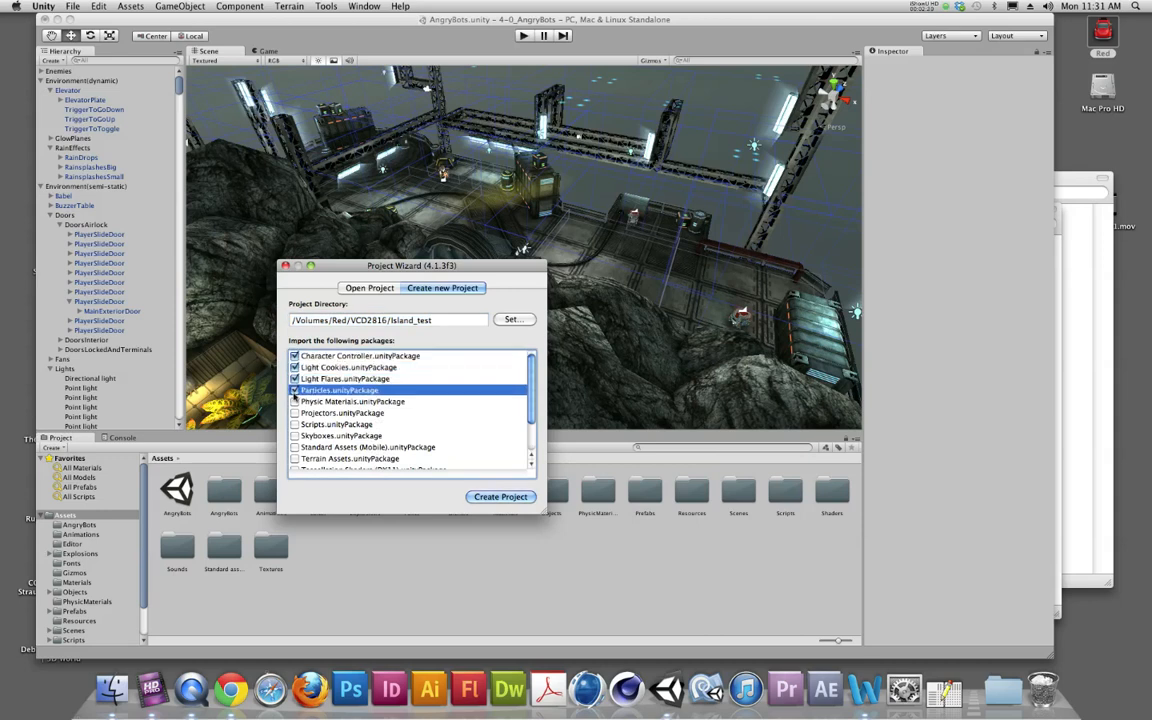
pyautogui.click(294, 401)
pyautogui.click(294, 413)
pyautogui.click(294, 424)
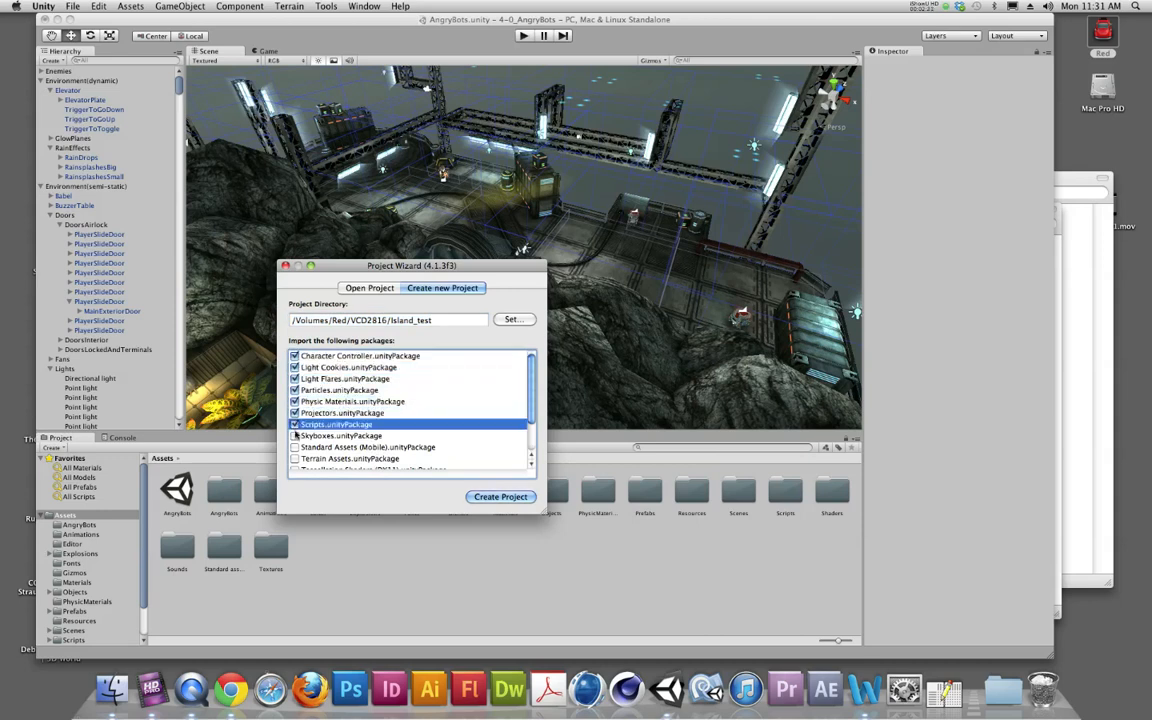
# - Also include the Skyboxes, Terrain Assets, Toon Shading, Tree Creator and Water (Basic) packages, then review the package selection
pyautogui.click(294, 436)
pyautogui.click(294, 458)
pyautogui.scroll(-3, 318, 440)
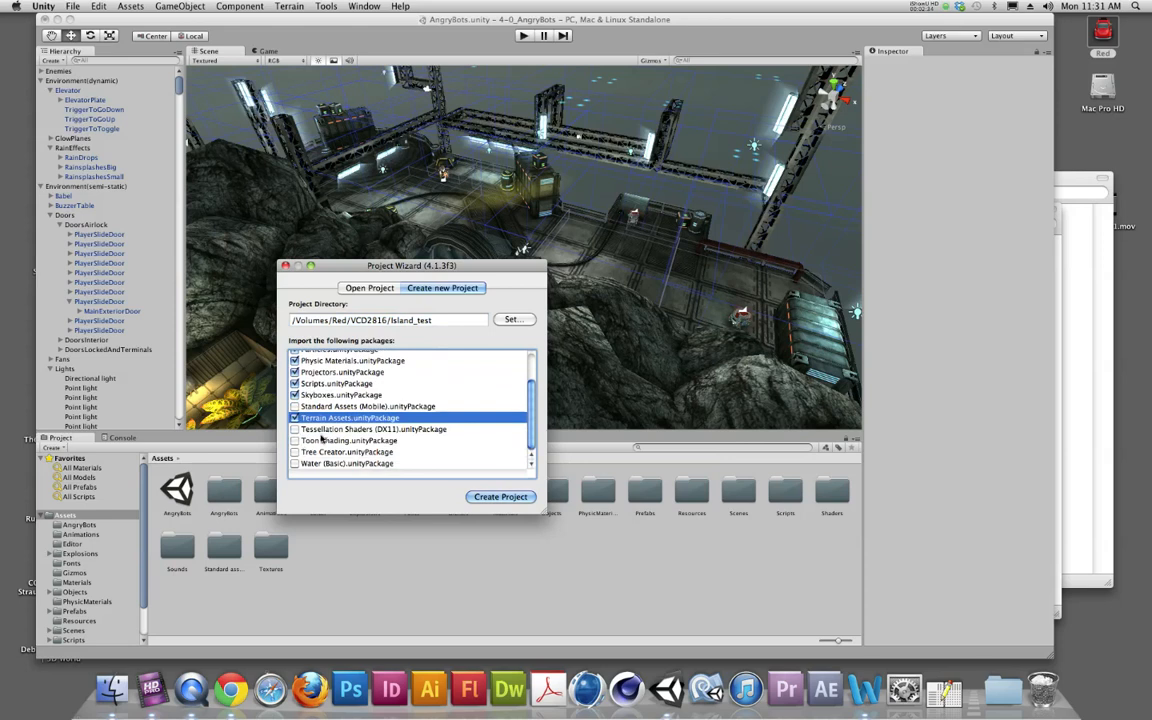
pyautogui.click(294, 440)
pyautogui.click(294, 452)
pyautogui.click(294, 463)
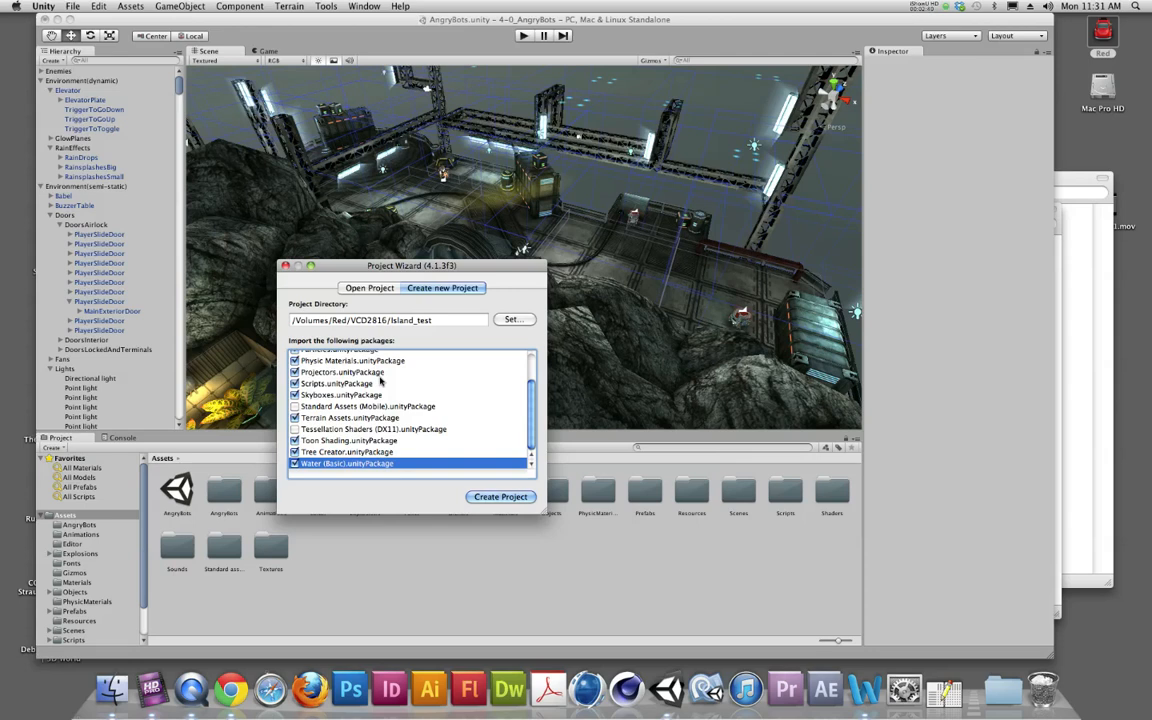
pyautogui.scroll(3, 358, 400)
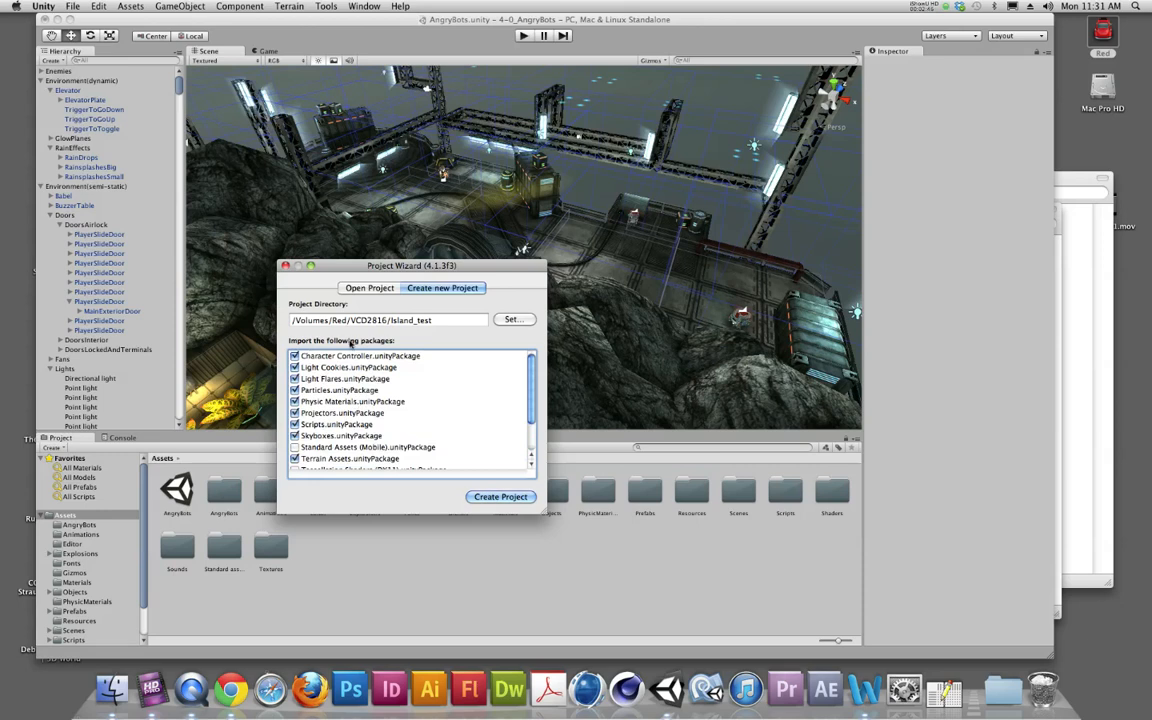
pyautogui.scroll(-4, 350, 404)
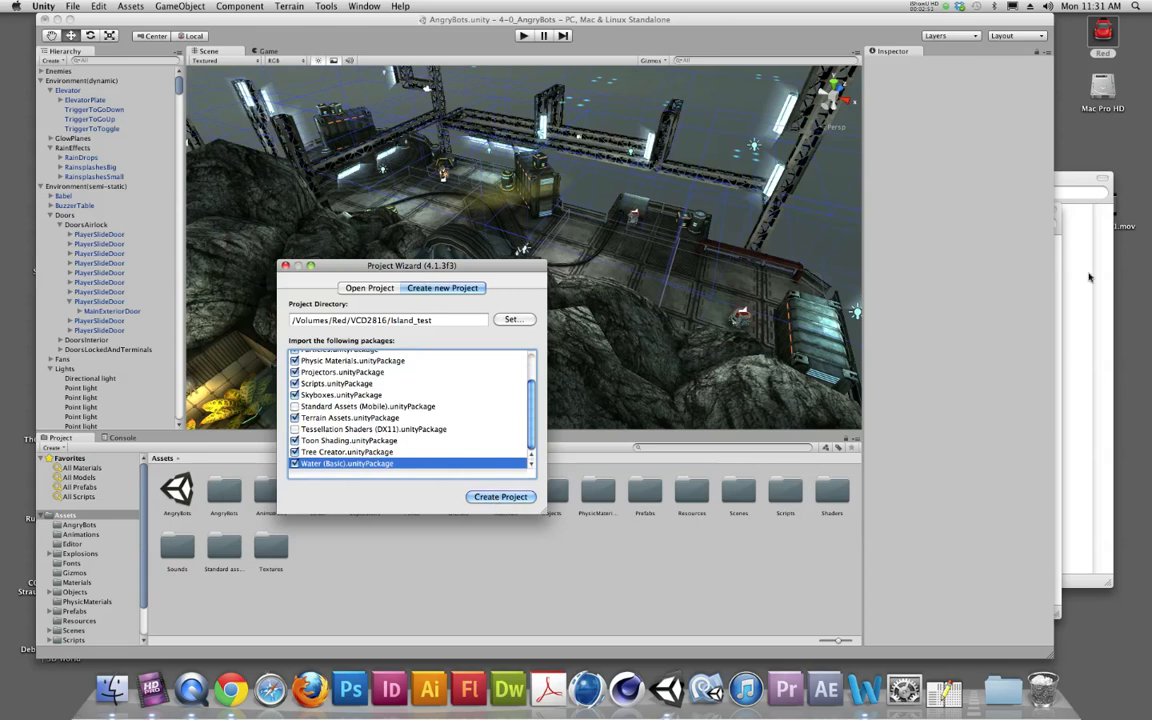
# - Check the VCD2816 folder's contents in Finder alongside the Project Wizard
pyautogui.click(1104, 310)
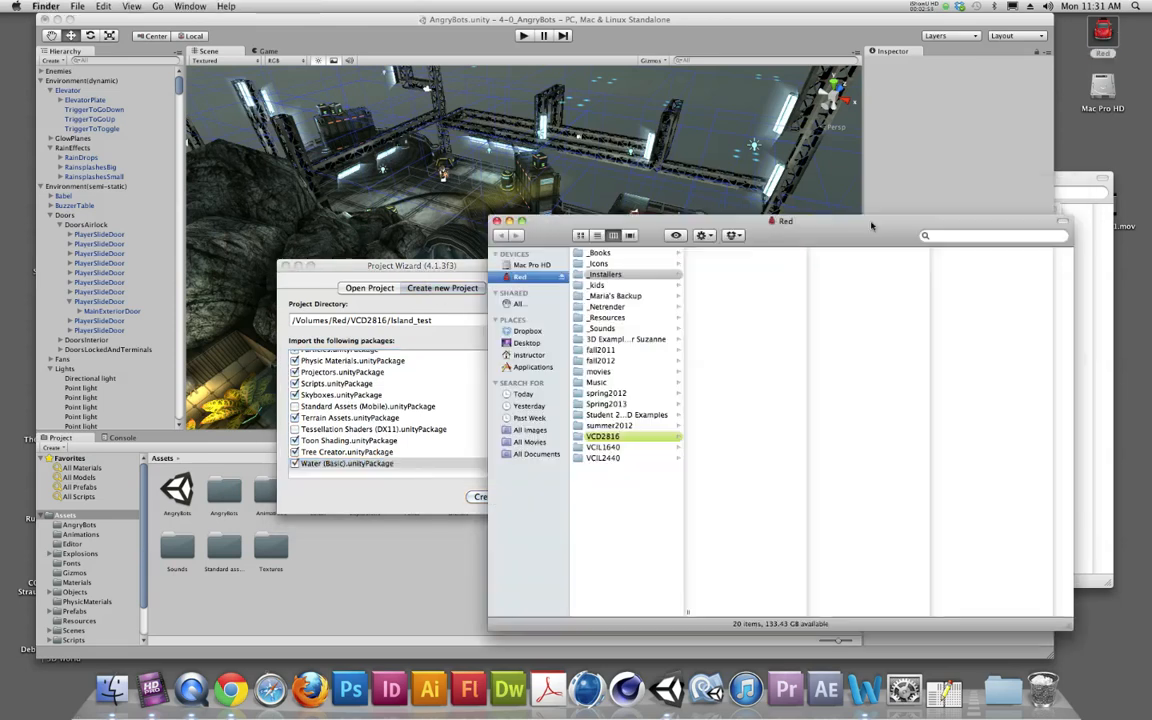
pyautogui.click(603, 437)
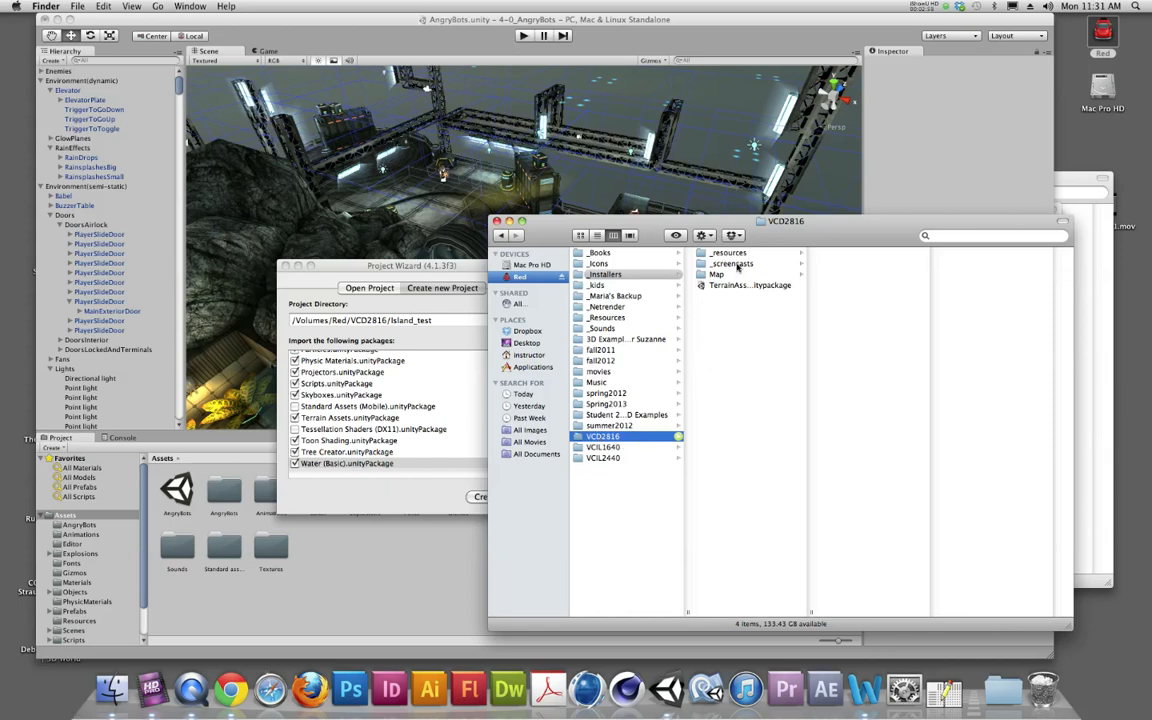
pyautogui.moveTo(396, 263); pyautogui.dragTo(299, 245)
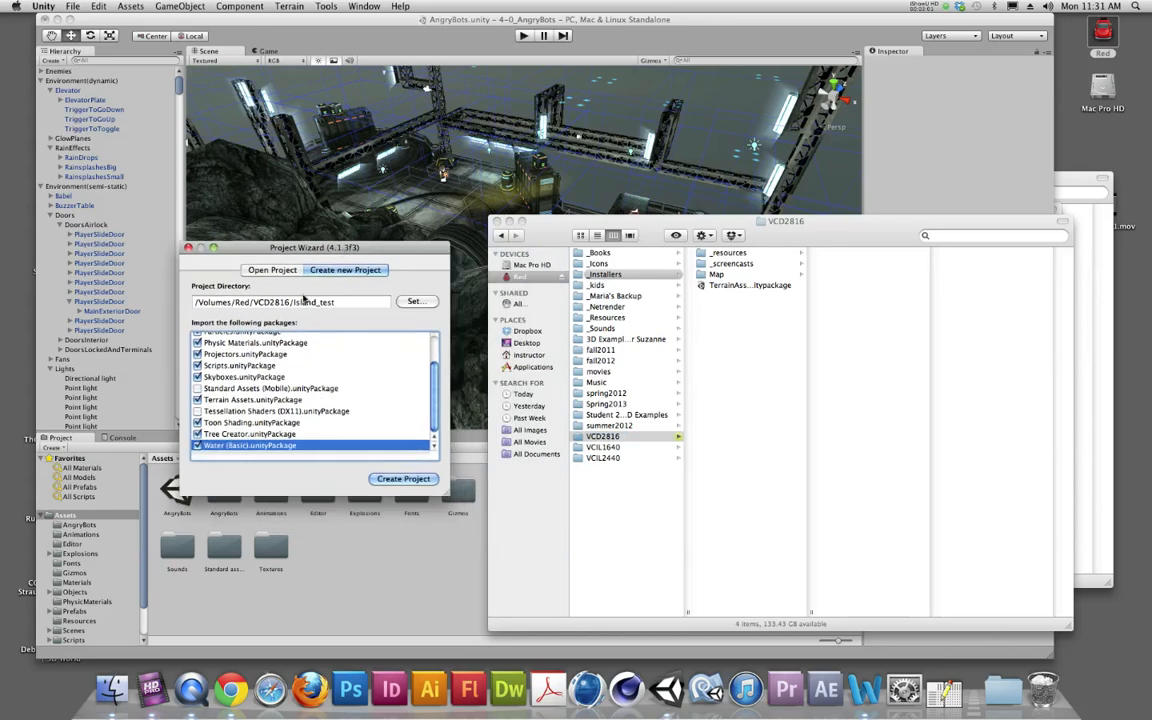
# - Create the Island_test project without saving the AngryBots scene changes, and dismiss the welcome window
pyautogui.click(414, 480)
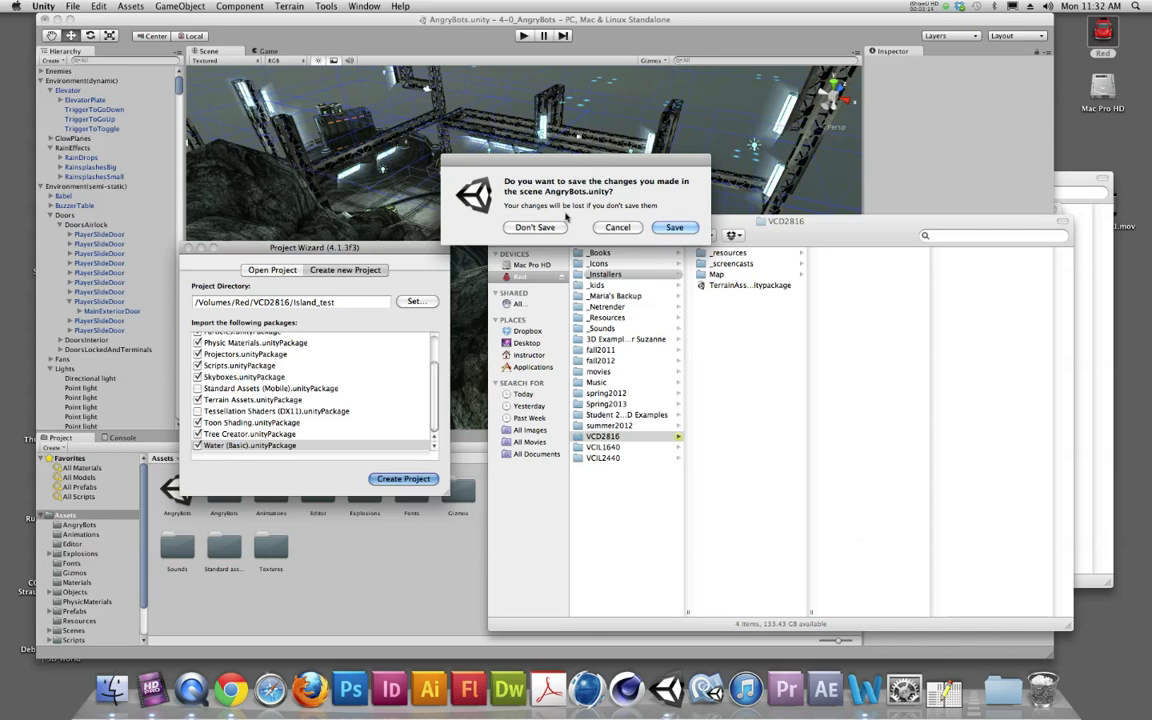
pyautogui.click(524, 227)
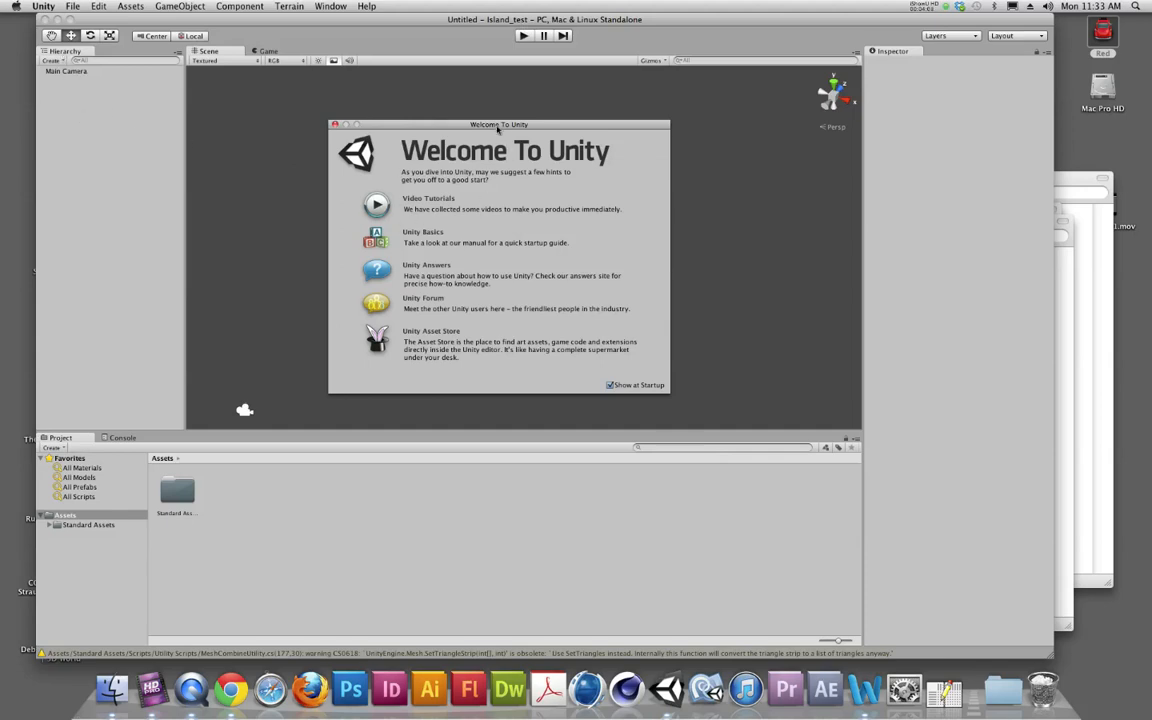
pyautogui.click(334, 125)
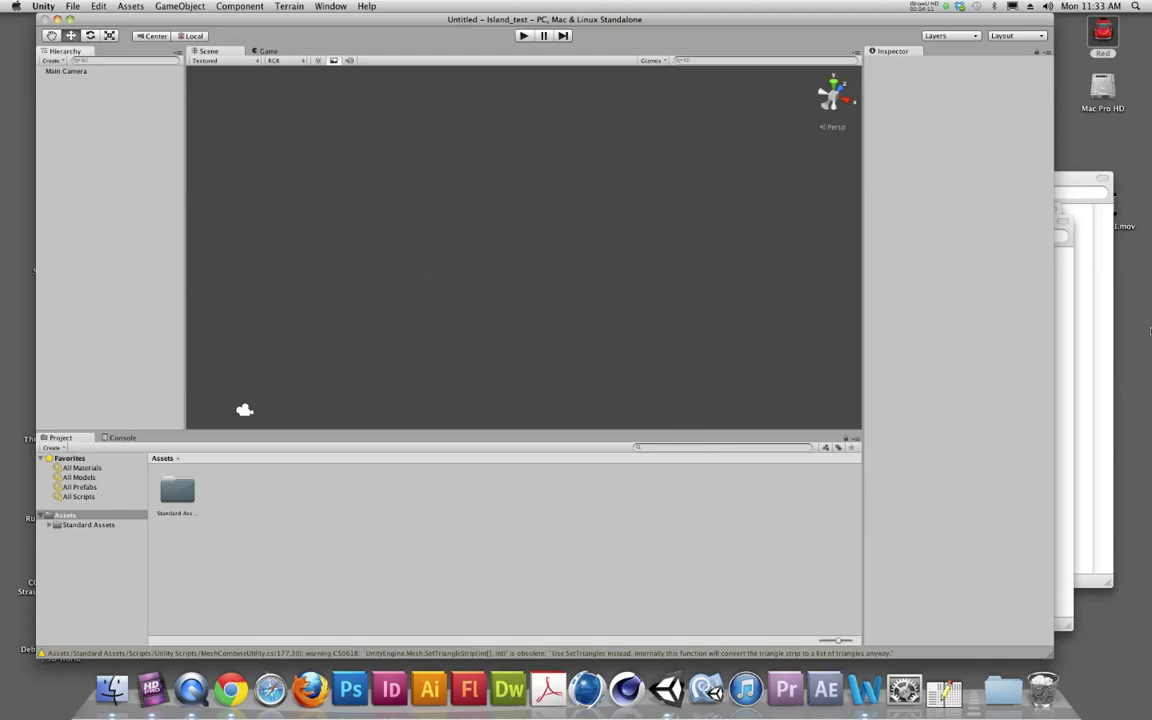
# - Examine the Island_test project folder in Finder down to Assets > Standard Assets, and return to Unity
pyautogui.keyDown('alt'); pyautogui.click(1139, 343); pyautogui.keyUp('alt')
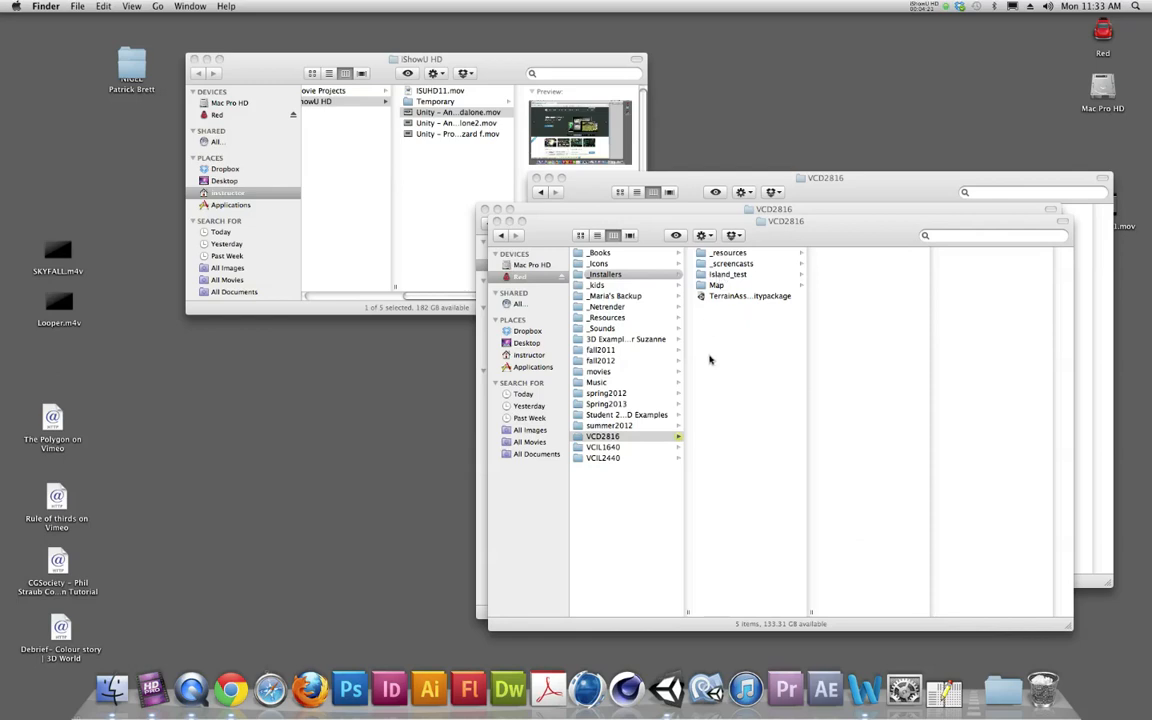
pyautogui.click(721, 276)
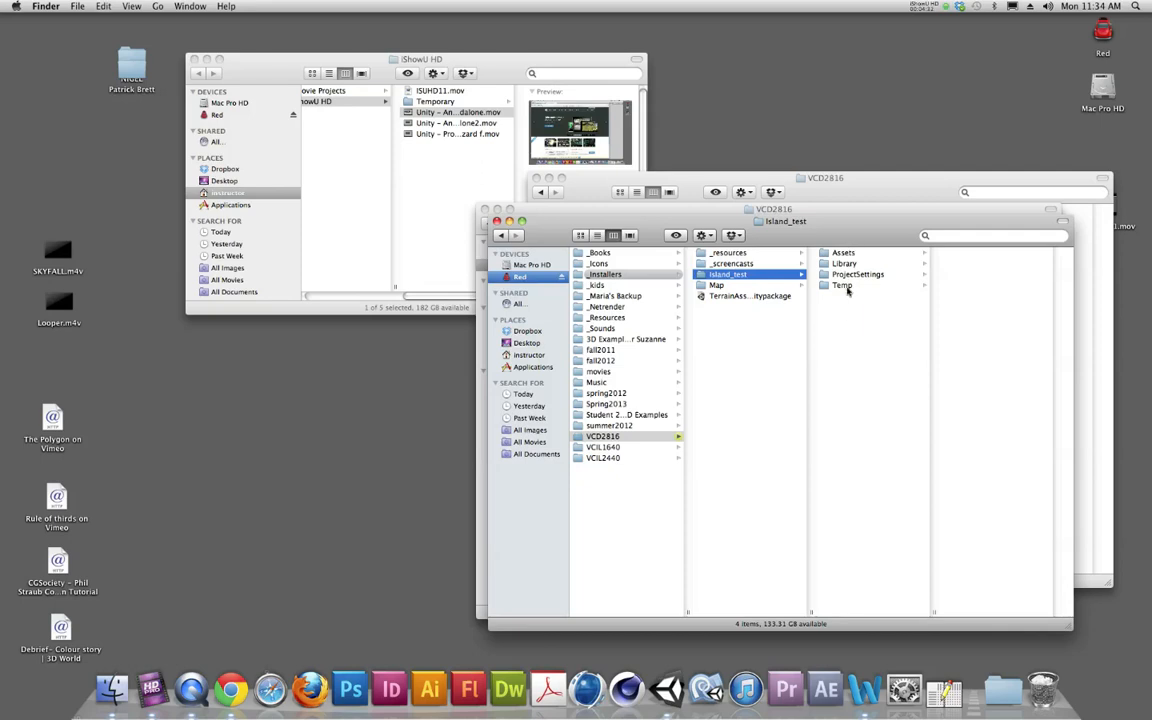
pyautogui.click(845, 254)
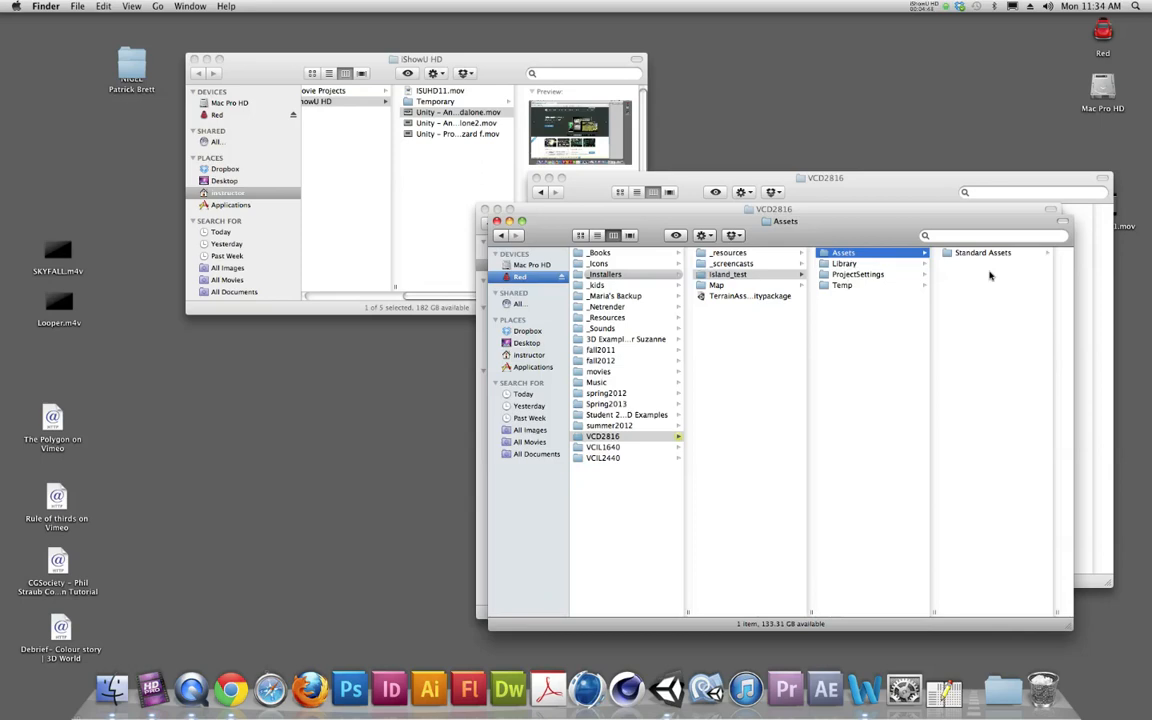
pyautogui.click(972, 253)
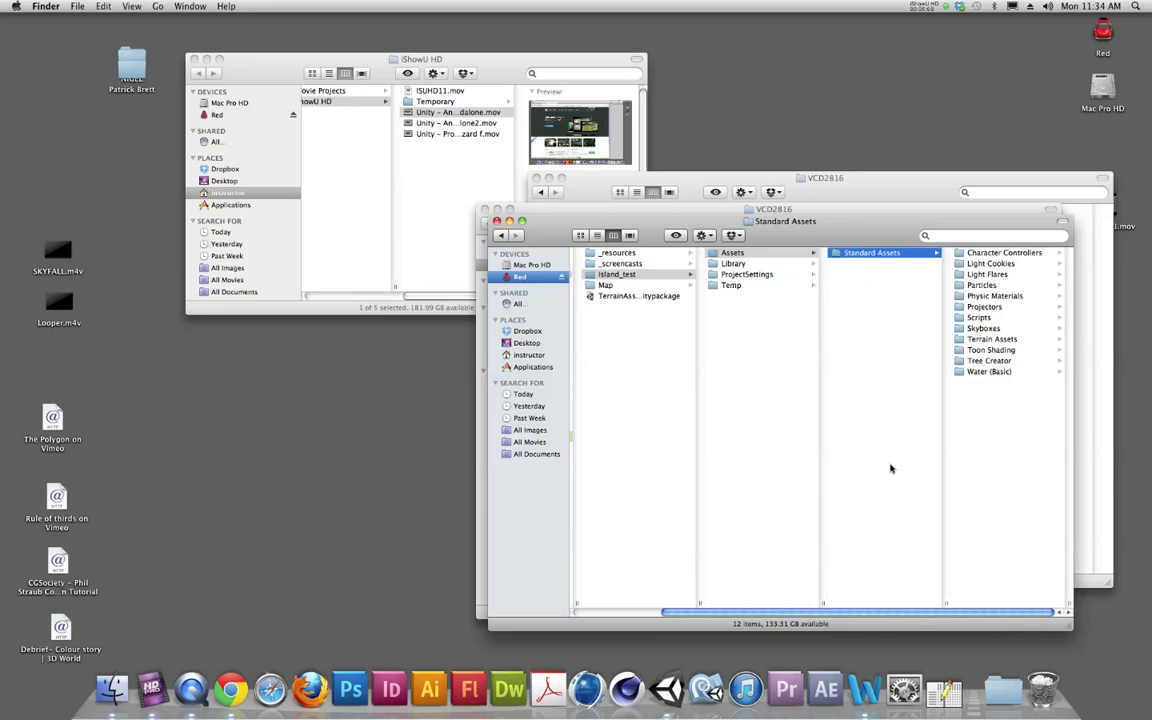
pyautogui.click(666, 689)
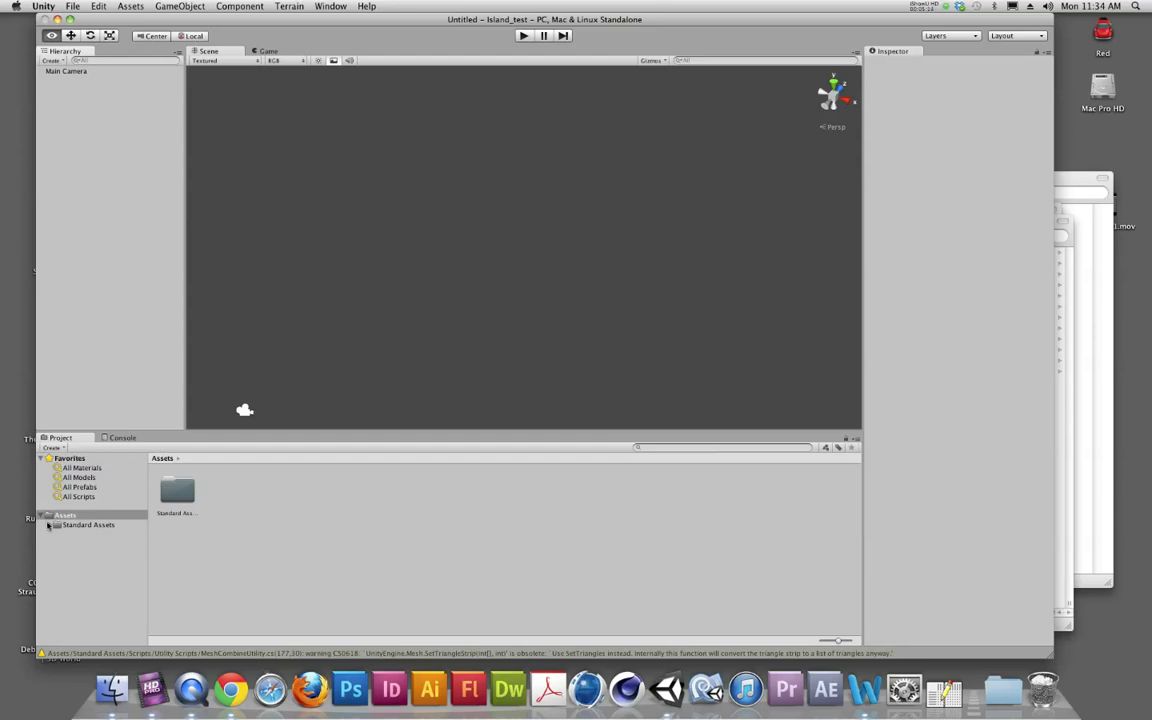
# - Create a new untitled folder inside Island_test's Assets folder in Finder, and switch back to Unity
pyautogui.keyDown('alt'); pyautogui.click(1120, 475); pyautogui.keyUp('alt')
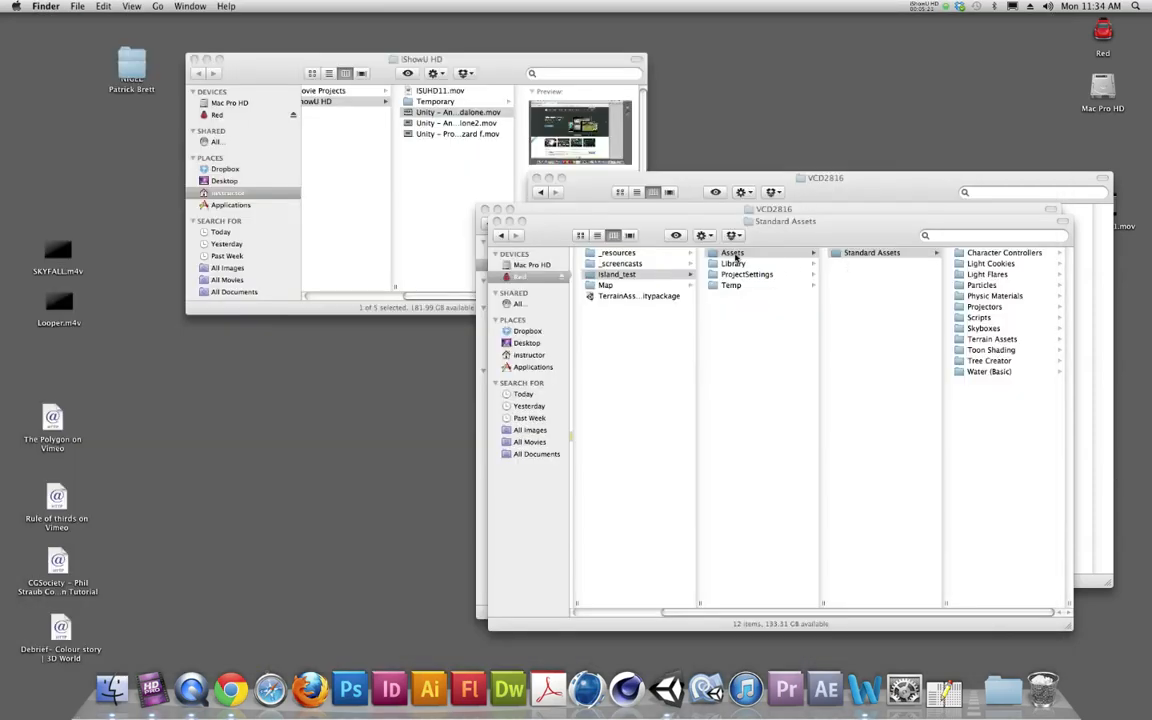
pyautogui.click(736, 257)
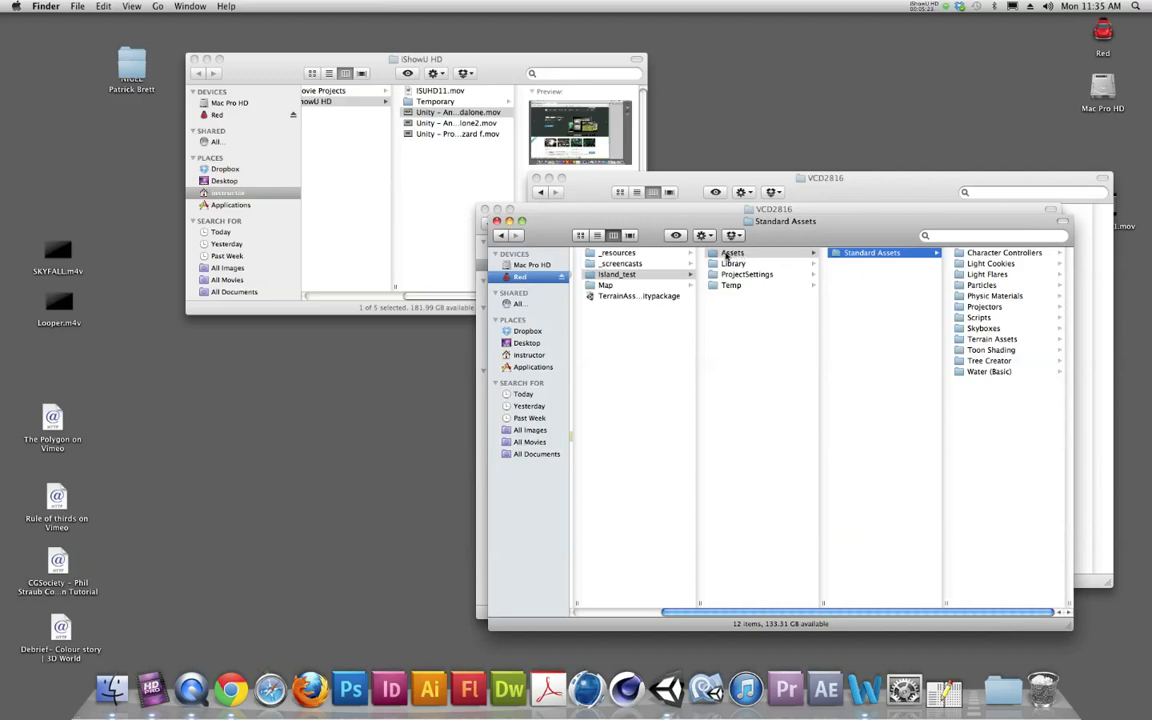
pyautogui.click(733, 255)
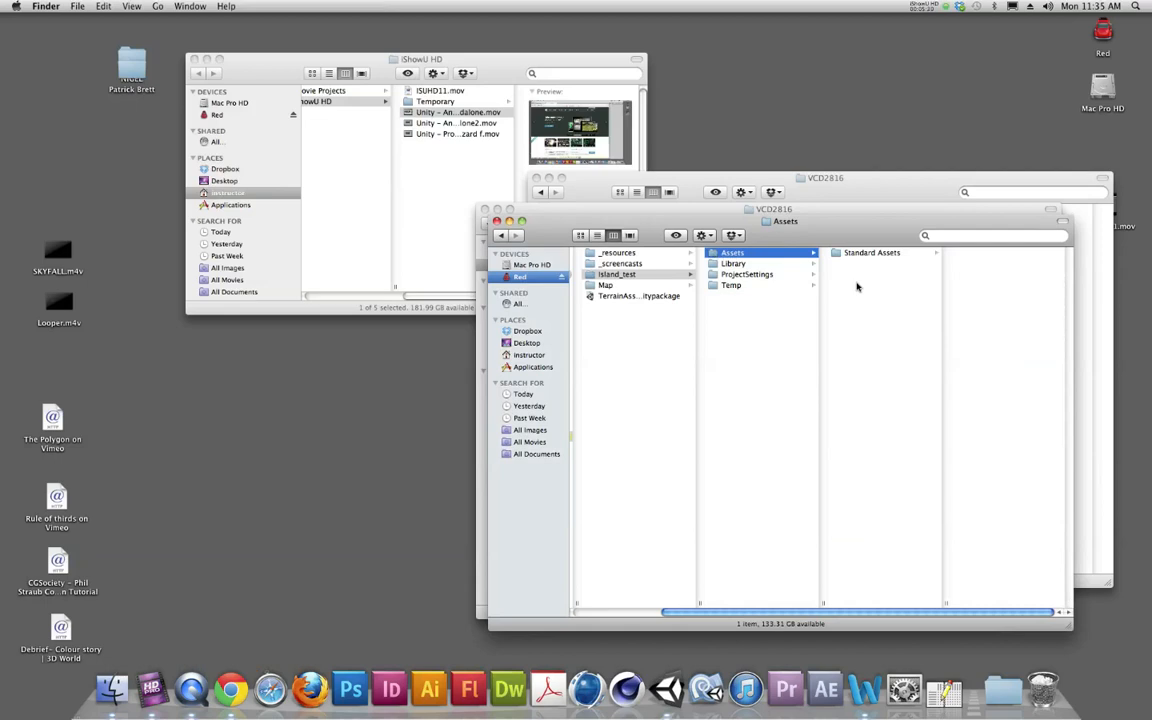
pyautogui.rightClick(857, 287)
pyautogui.click(874, 290)
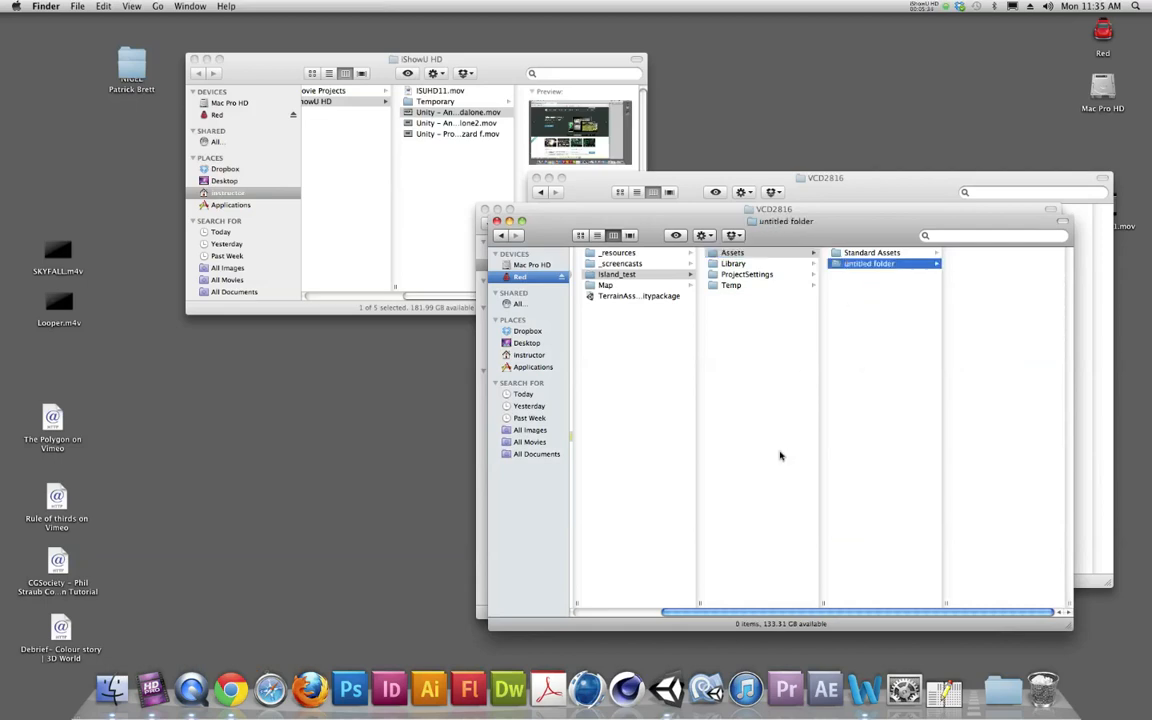
pyautogui.click(666, 690)
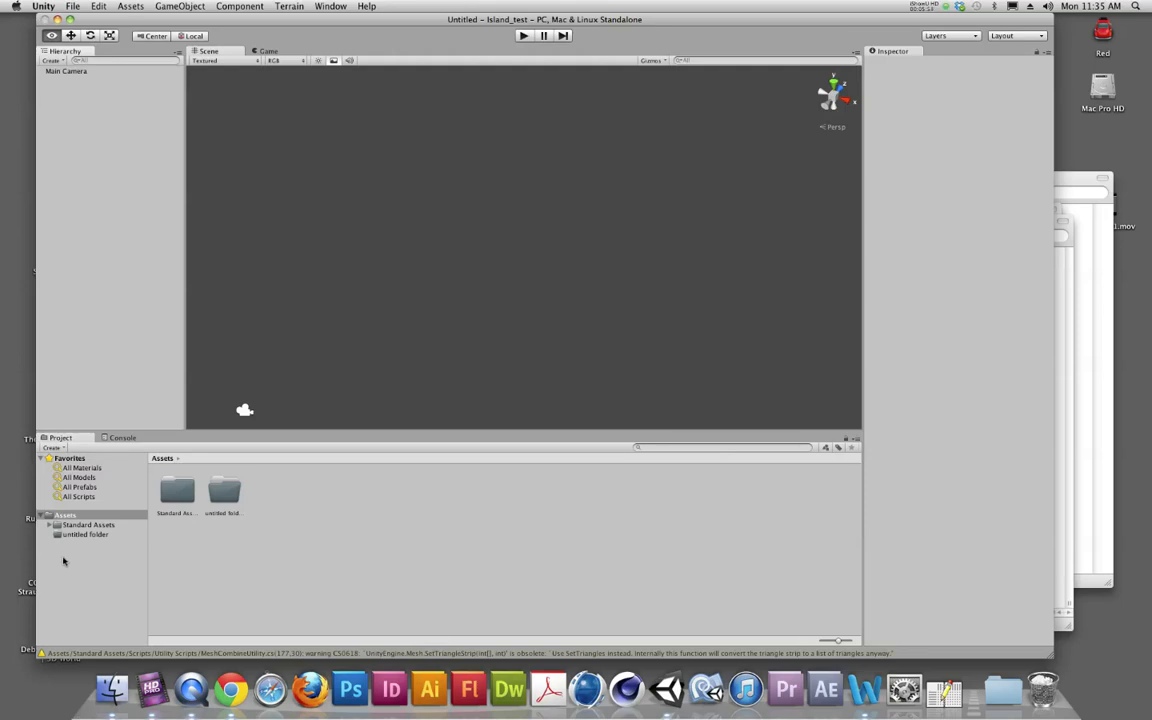
pyautogui.click(48, 516)
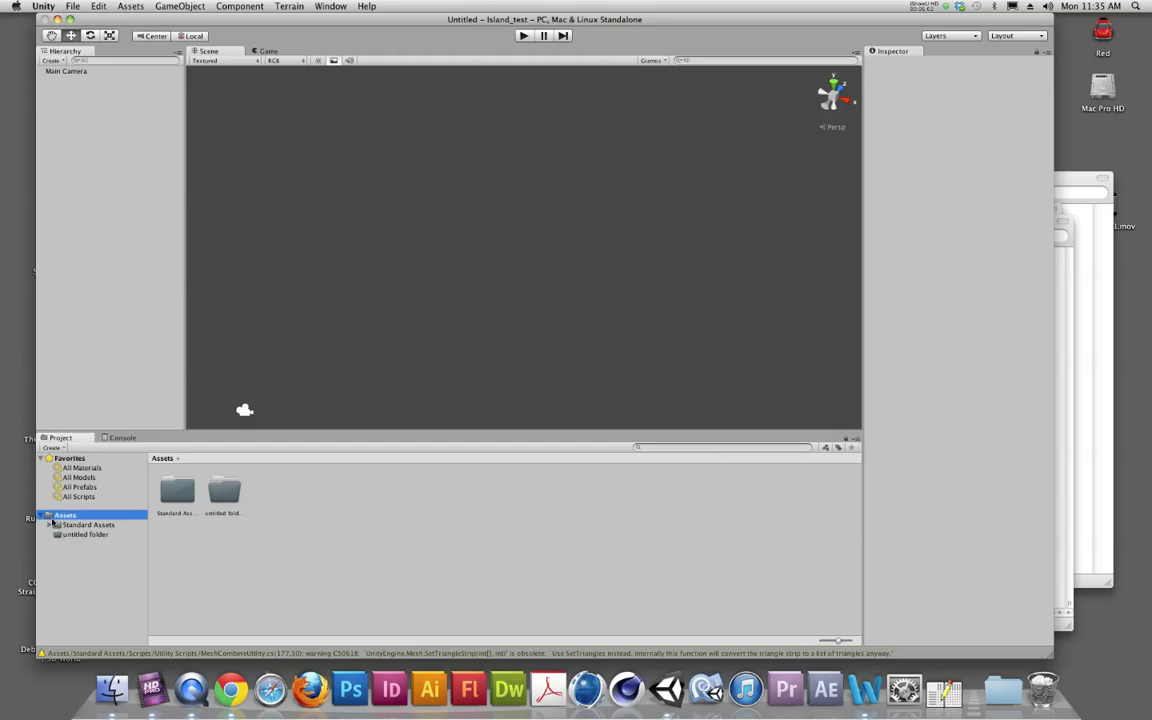
pyautogui.rightClick(50, 516)
pyautogui.moveTo(84, 490)
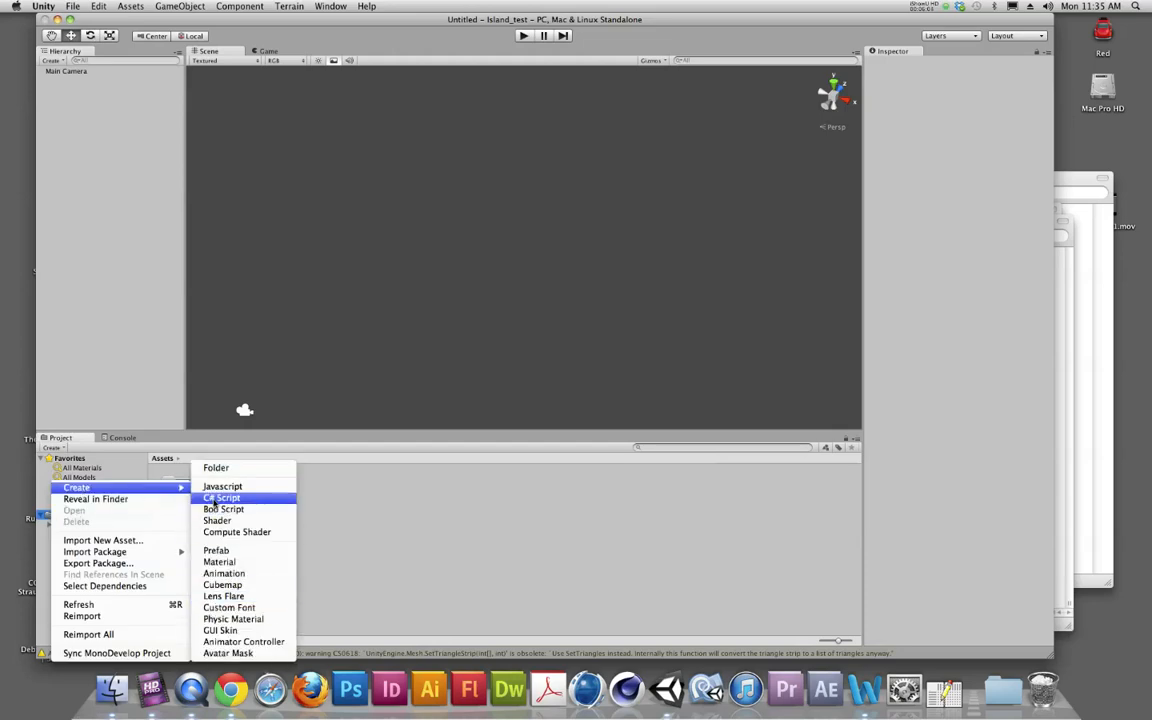
pyautogui.click(45, 563)
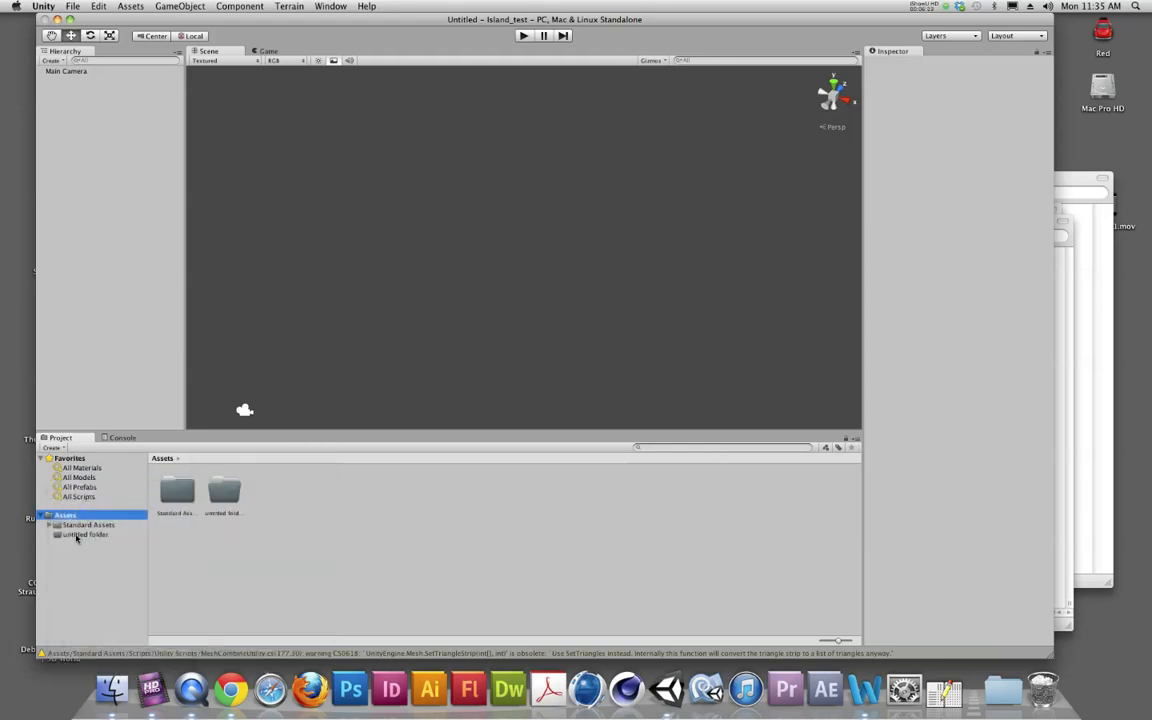
# - Delete the untitled folder from the project's Assets and confirm the deletion
pyautogui.click(77, 536)
pyautogui.rightClick(60, 537)
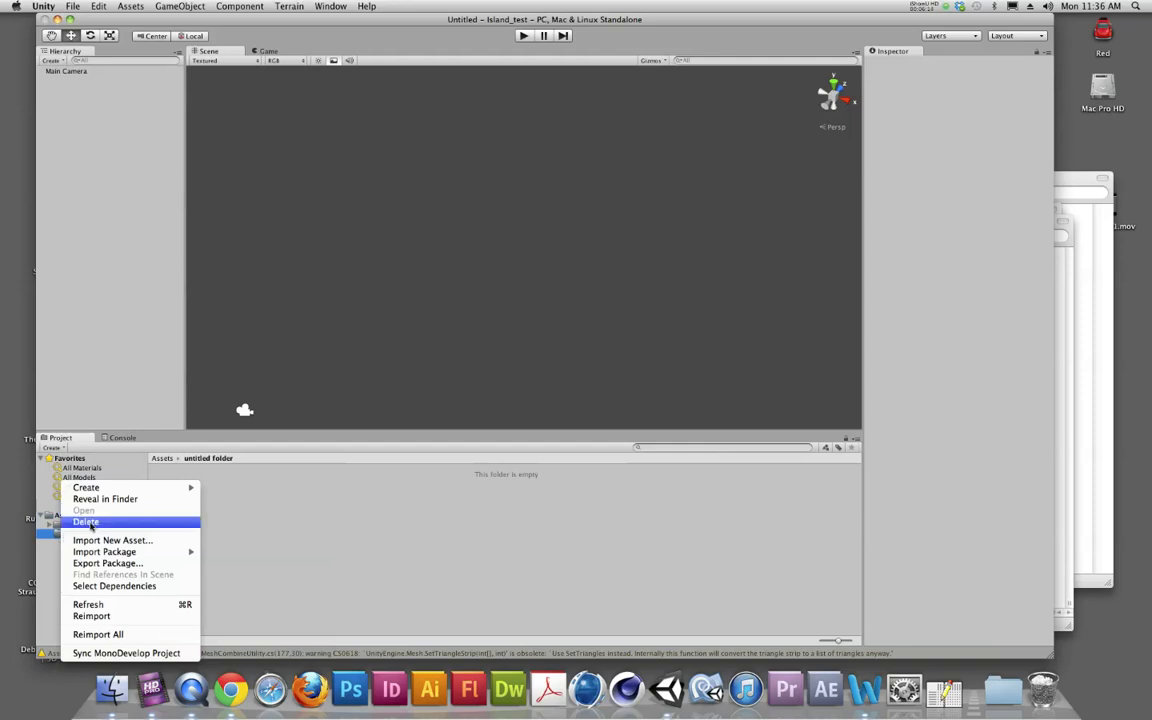
pyautogui.click(87, 522)
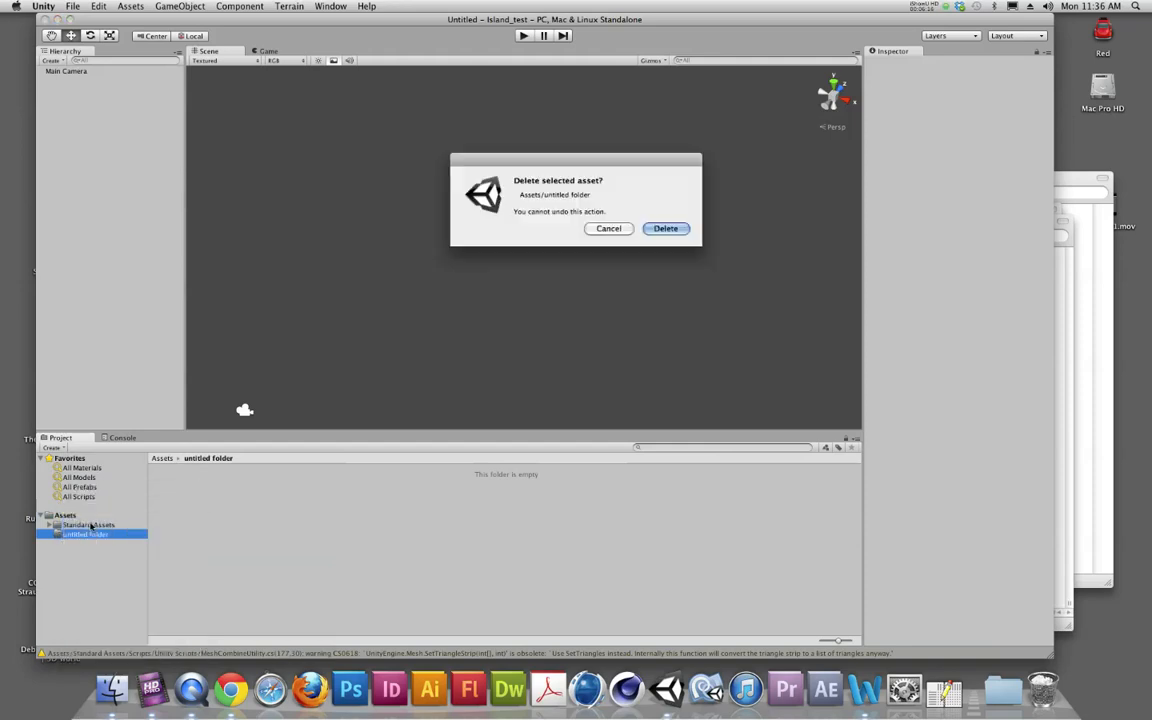
pyautogui.click(665, 229)
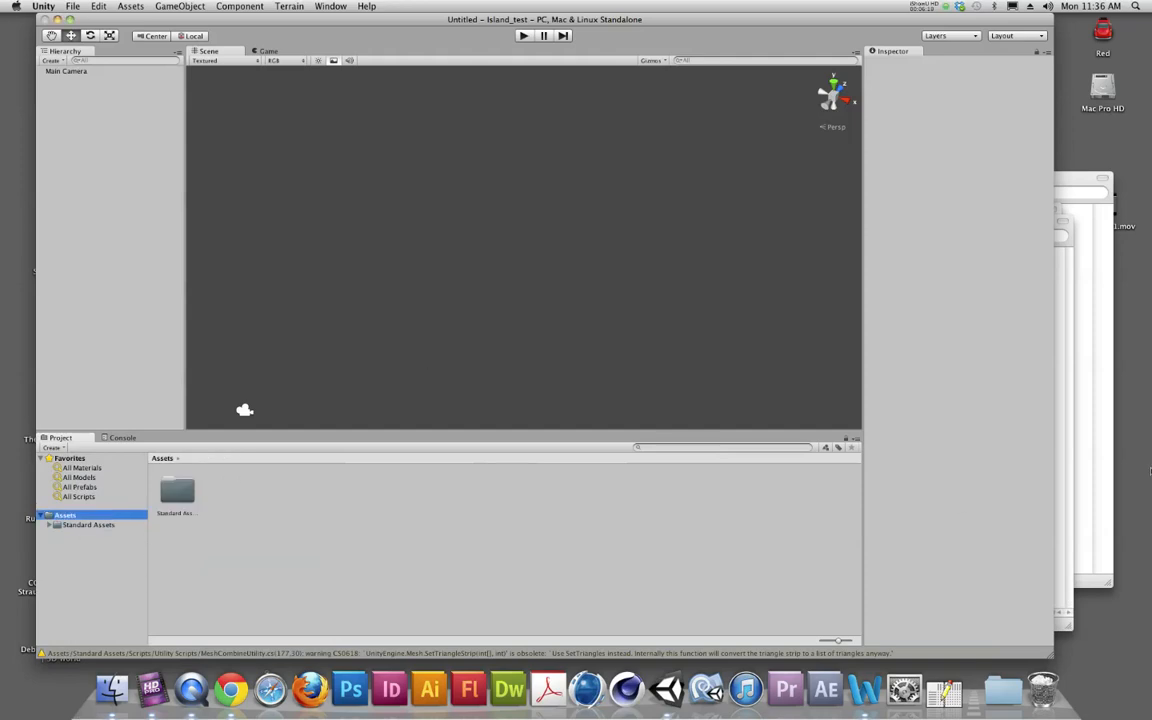
# - Check the contents of Island_test's Assets folder in Finder, and return to Unity
pyautogui.press('super+h')
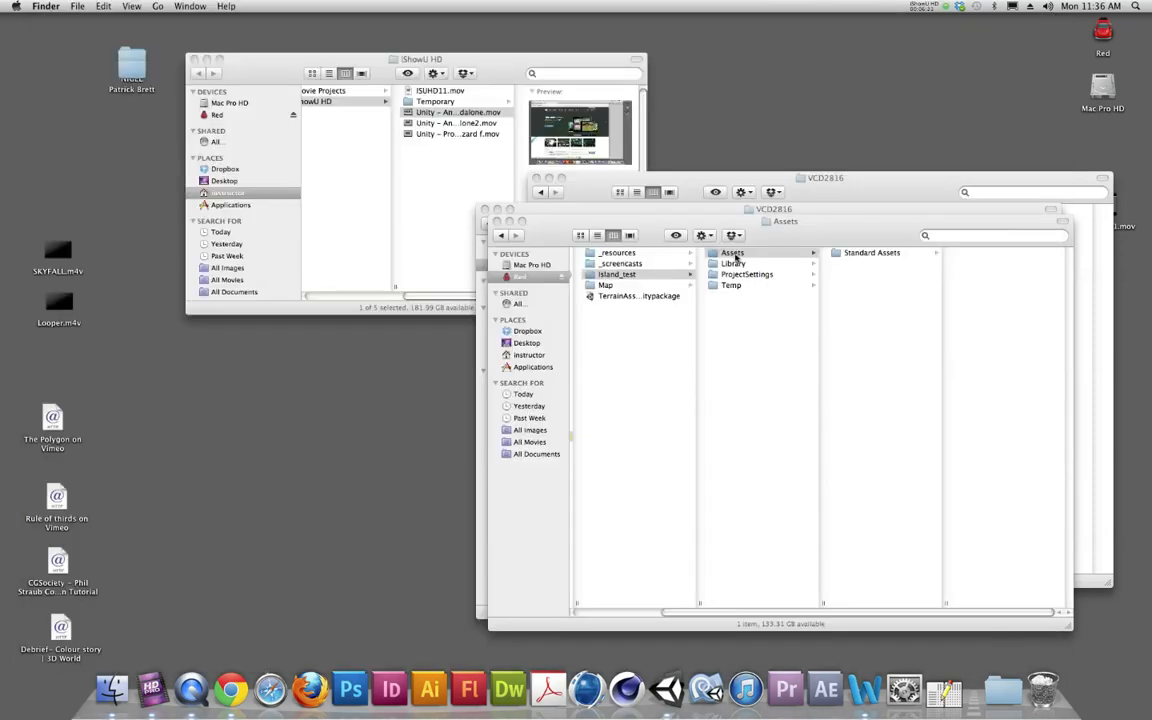
pyautogui.click(737, 254)
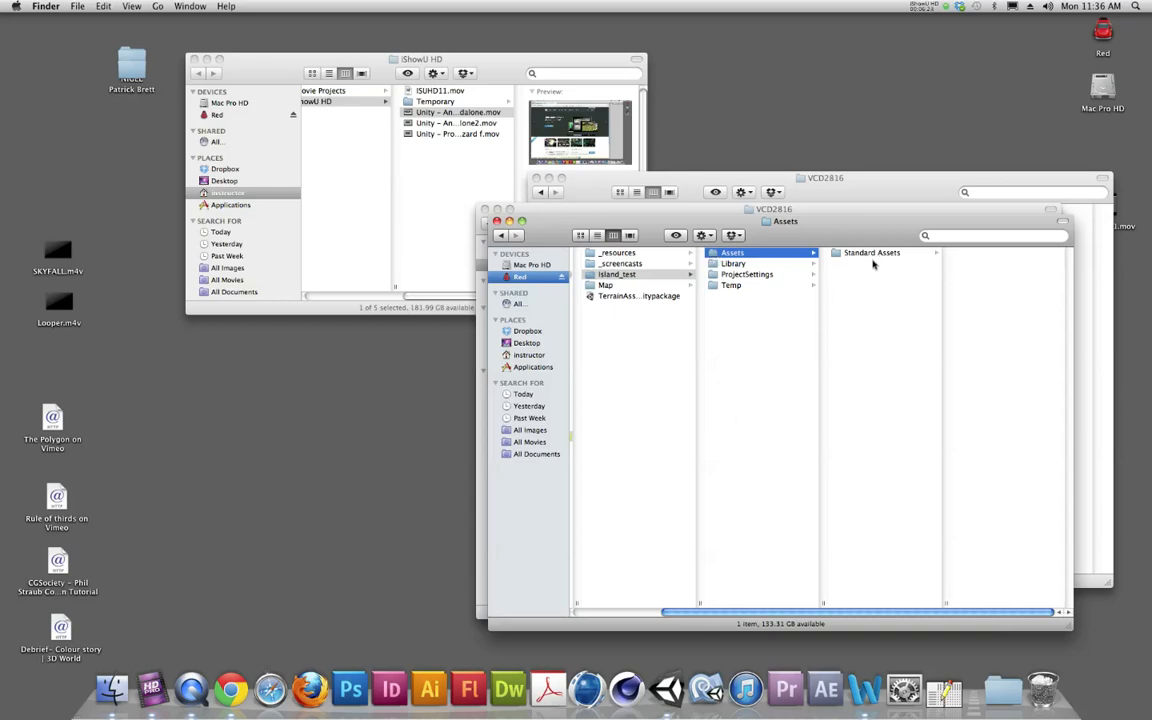
pyautogui.click(667, 690)
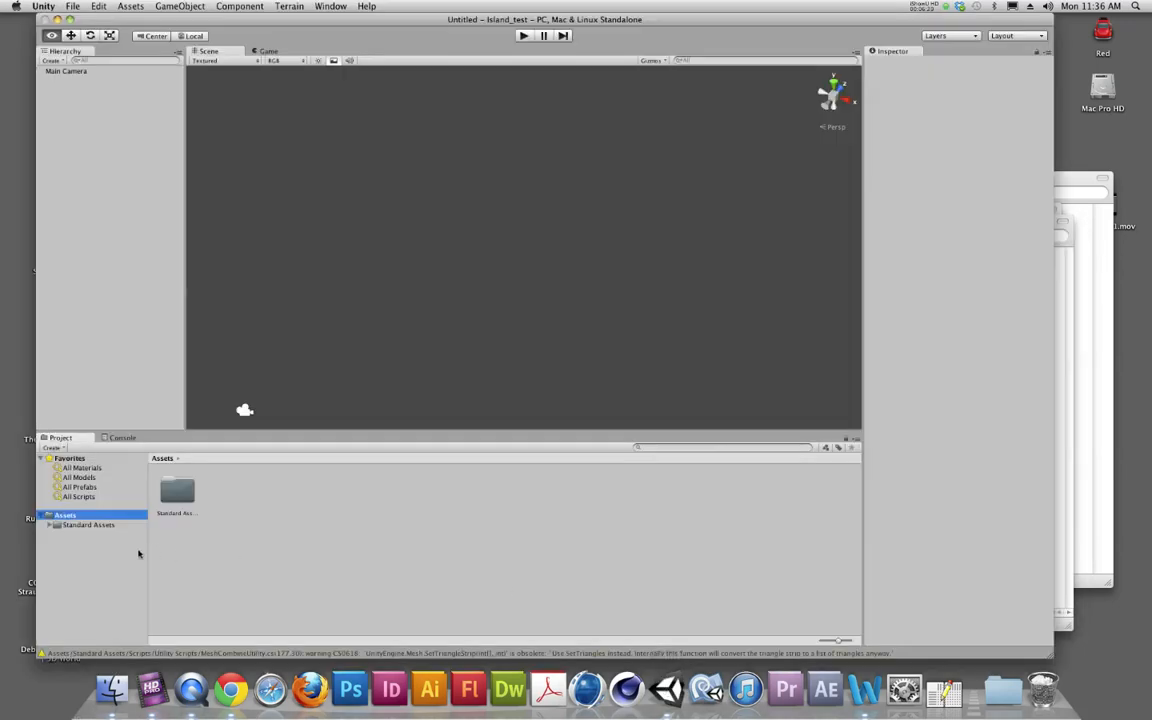
# - Browse the Standard Assets subfolders, including Particles, Scripts and Skyboxes, and collapse the folder tree
pyautogui.click(91, 525)
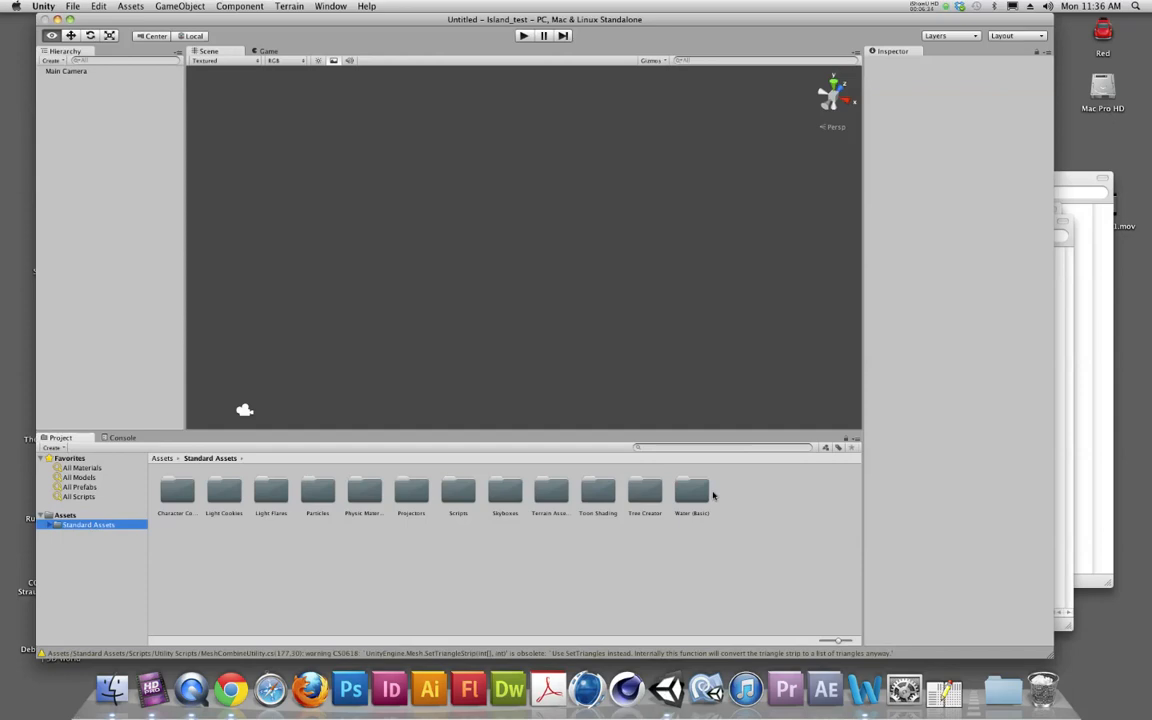
pyautogui.click(49, 525)
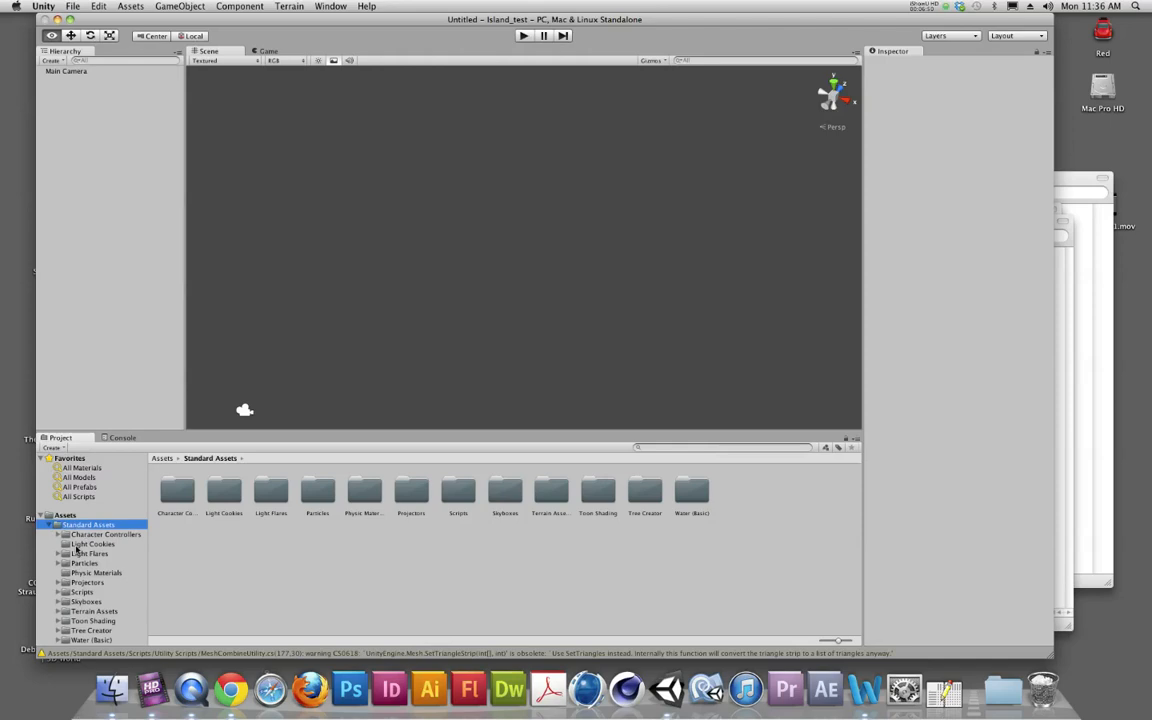
pyautogui.click(80, 563)
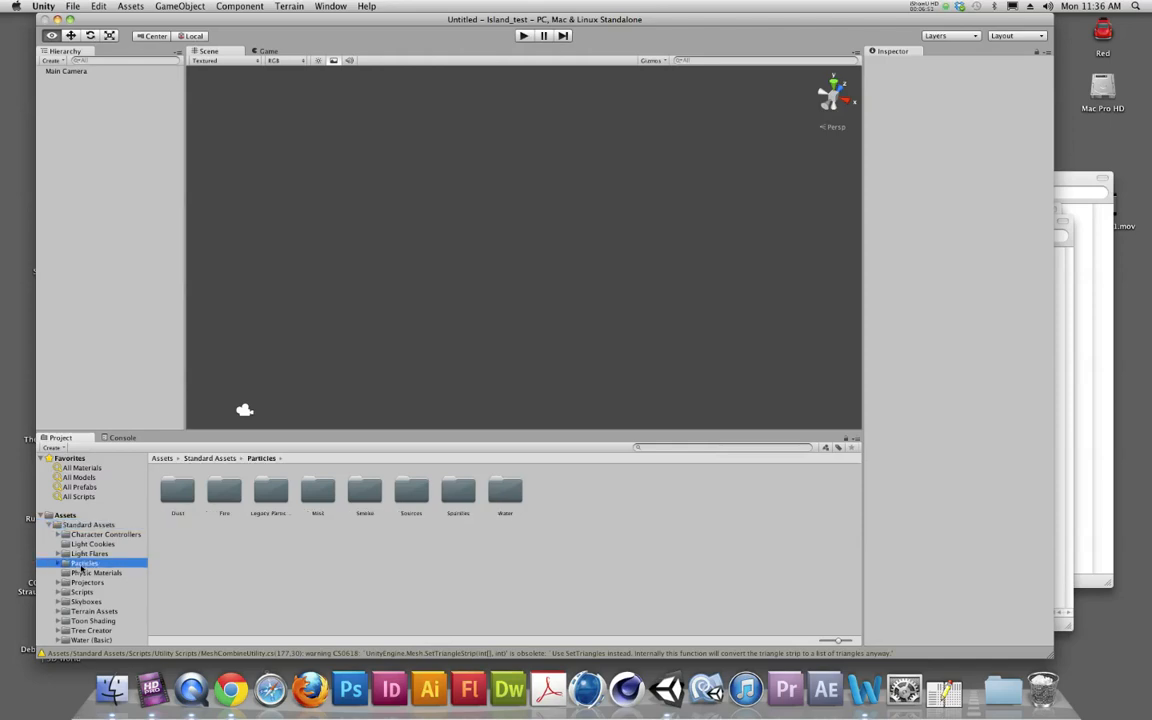
pyautogui.click(81, 592)
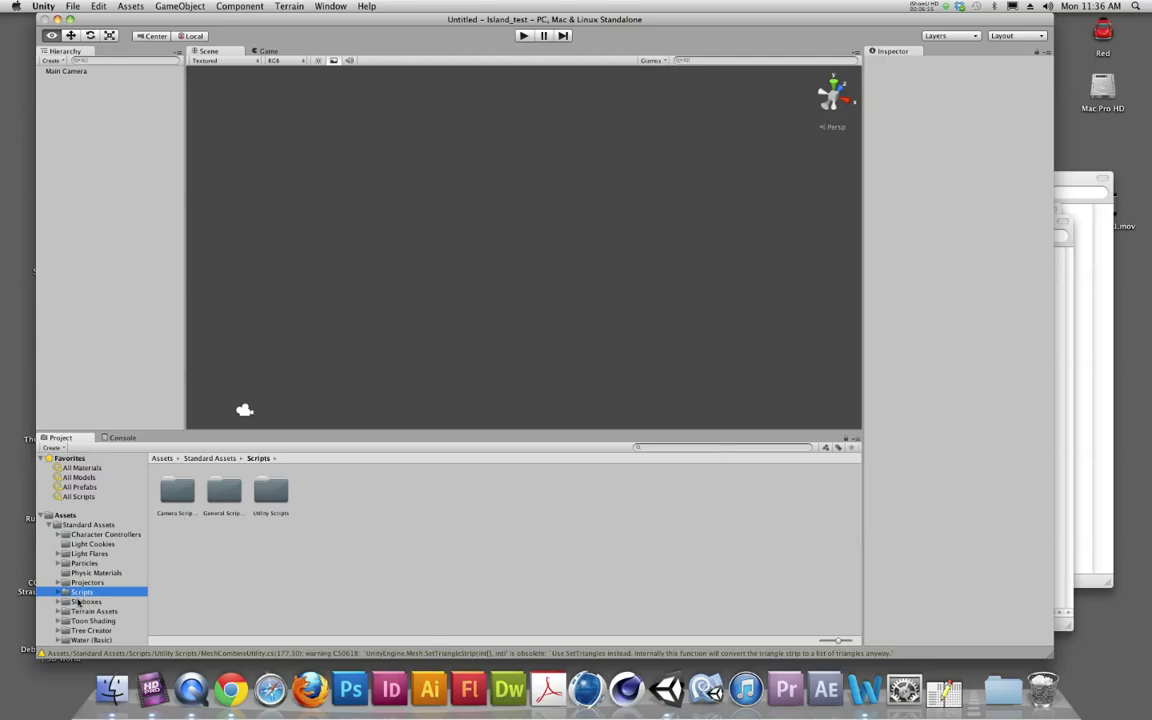
pyautogui.click(80, 602)
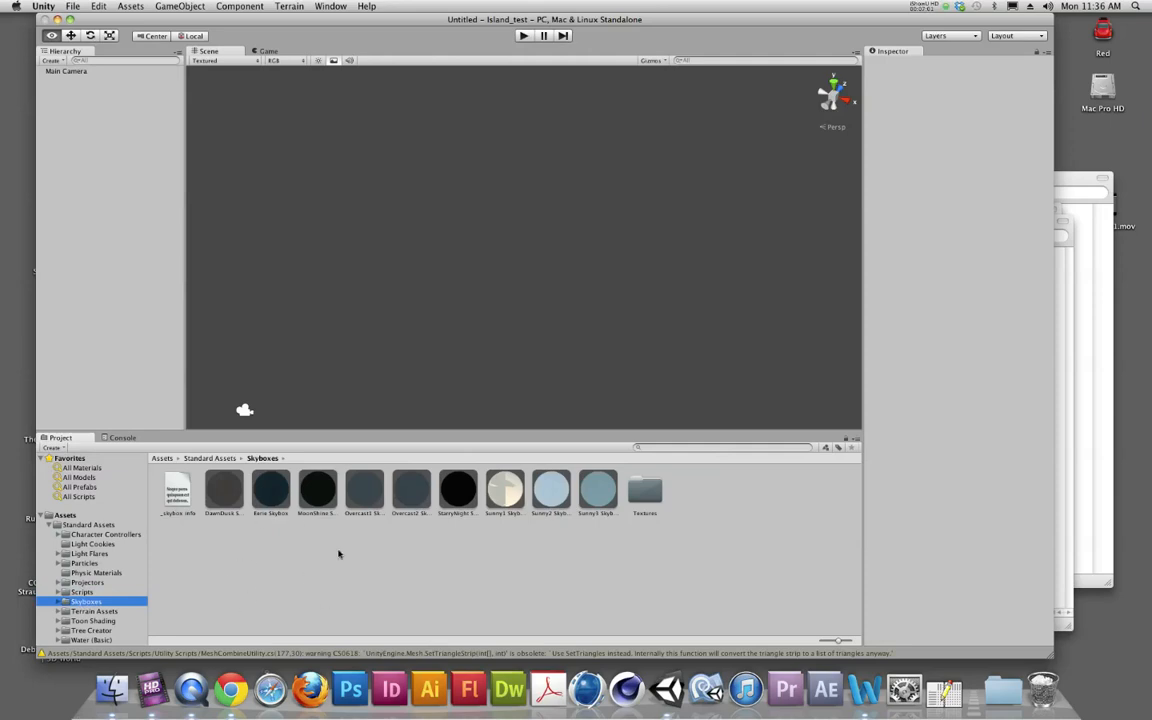
pyautogui.click(50, 525)
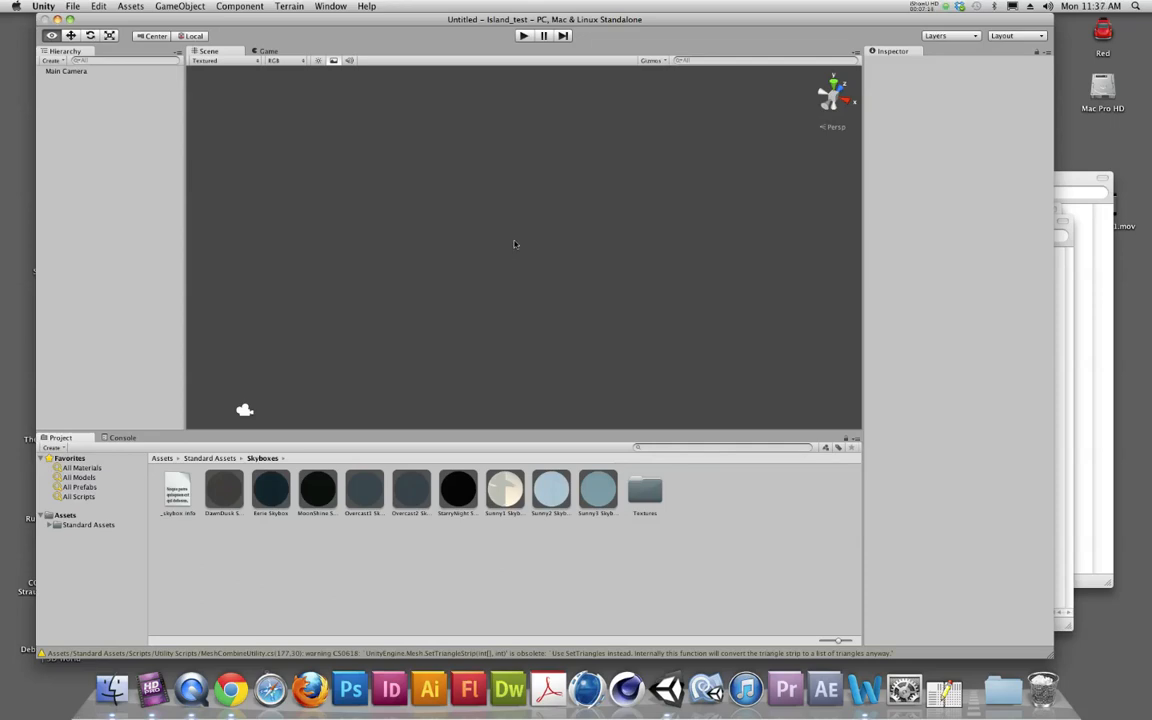
# - Inspect the Main Camera's properties and add a Cube game object to the scene
pyautogui.click(62, 74)
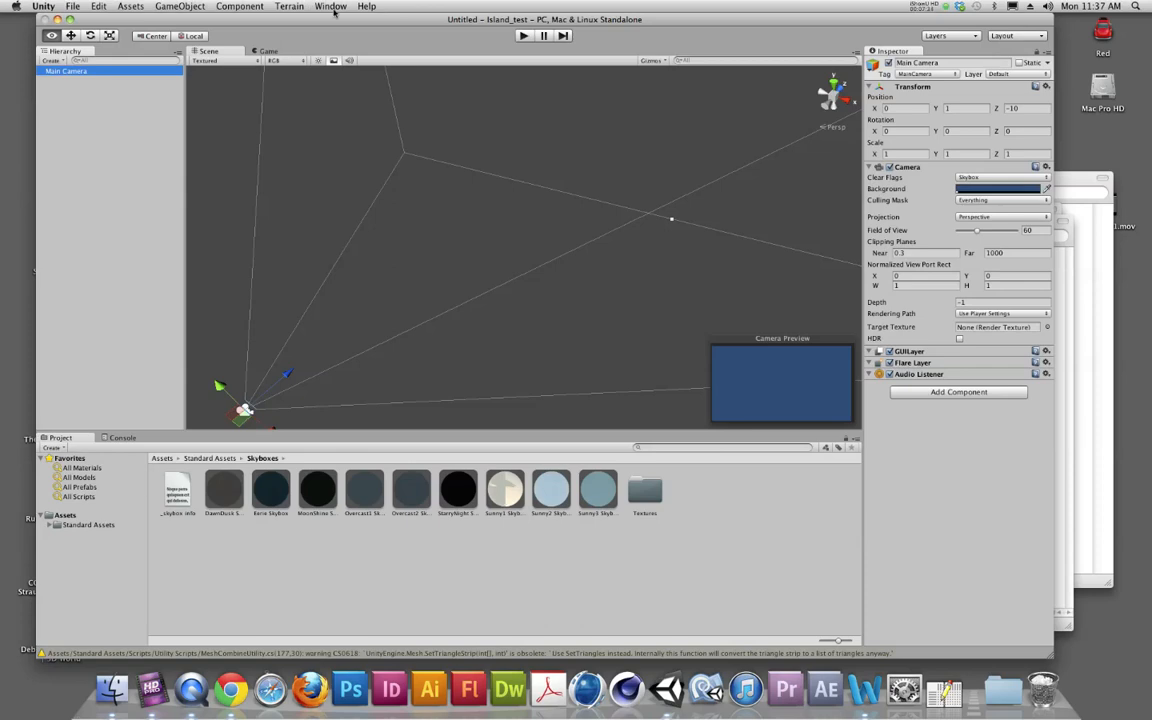
pyautogui.click(178, 8)
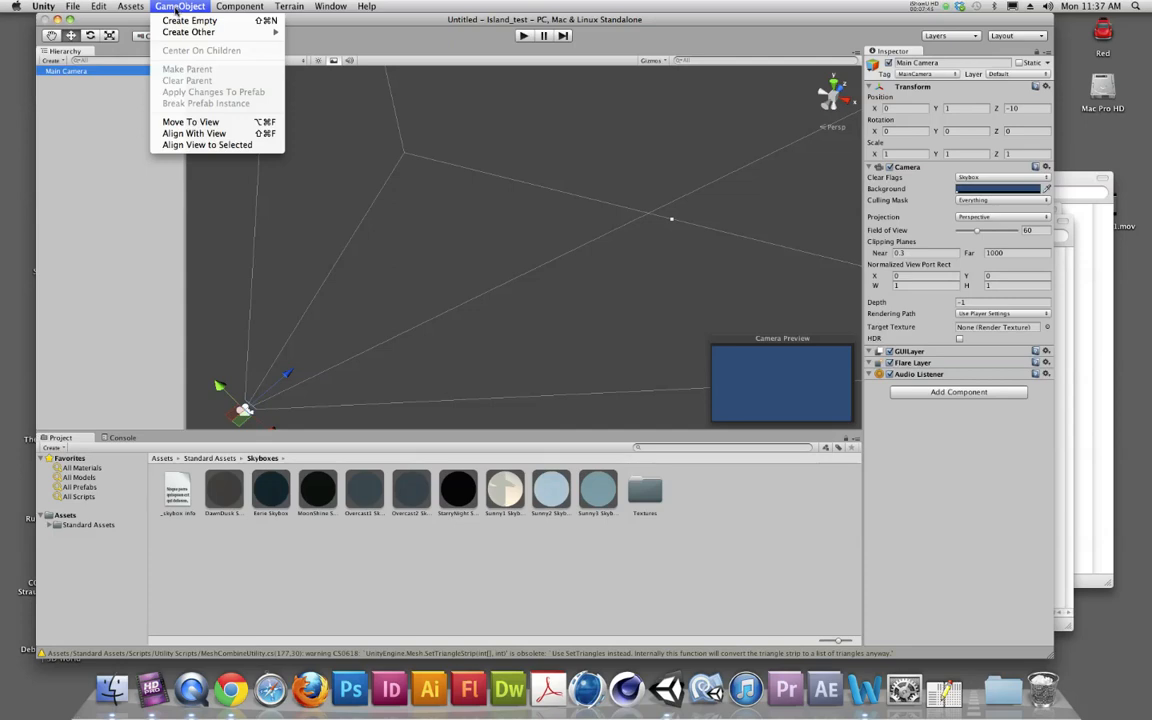
pyautogui.moveTo(176, 33)
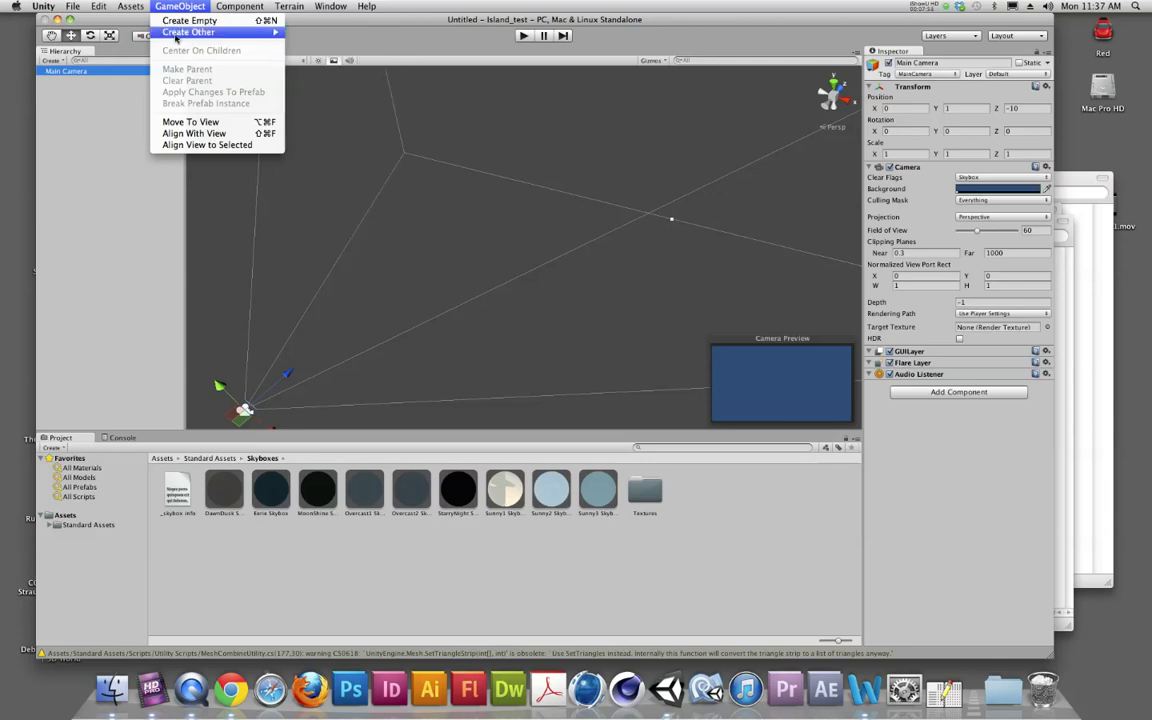
pyautogui.click(305, 148)
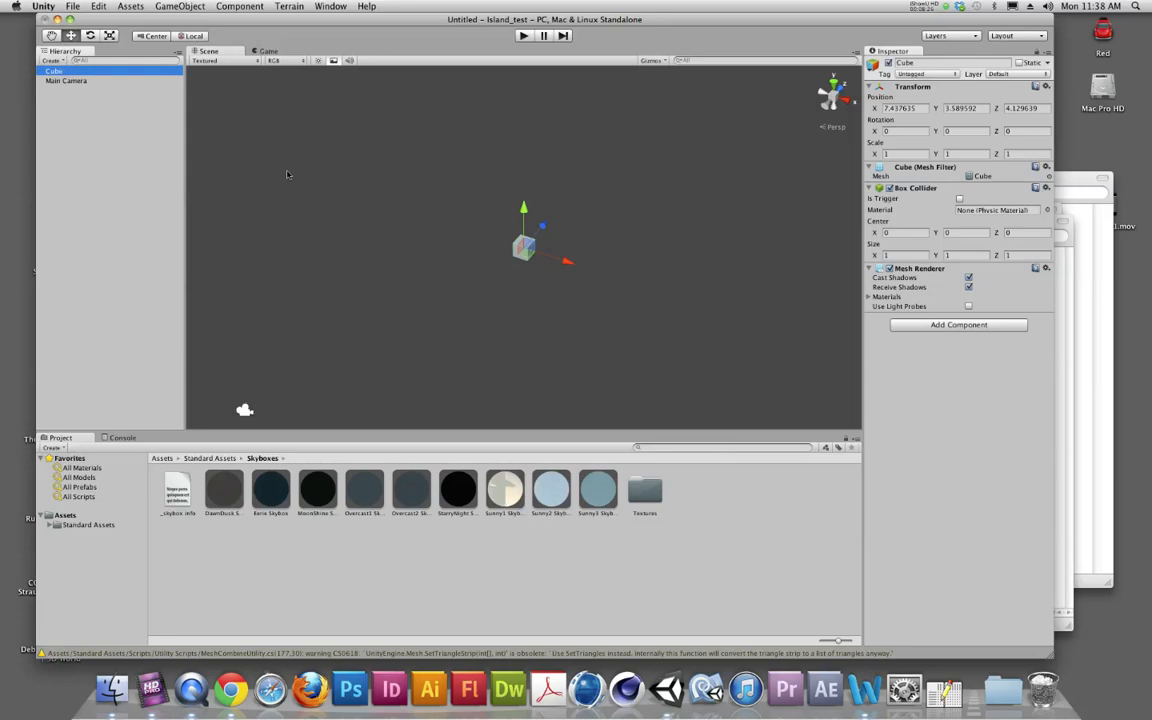
# - Select the cube directly in the scene to view its components, and clear the selection
pyautogui.click(316, 188)
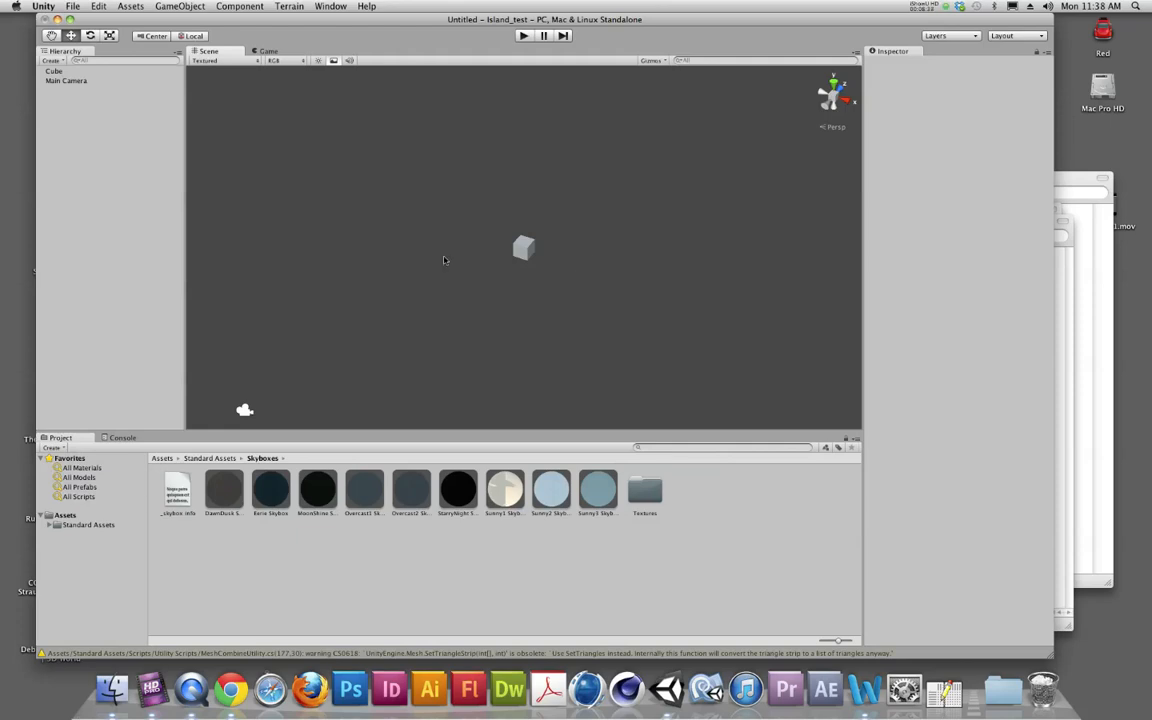
pyautogui.click(523, 250)
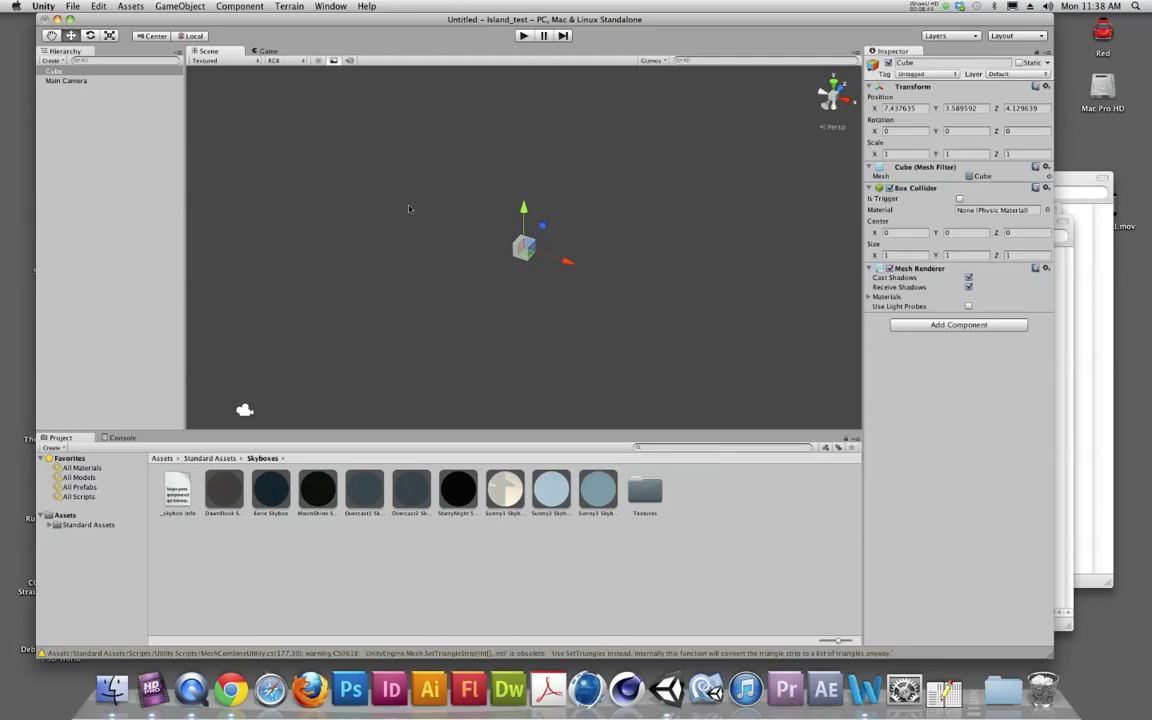
pyautogui.click(56, 101)
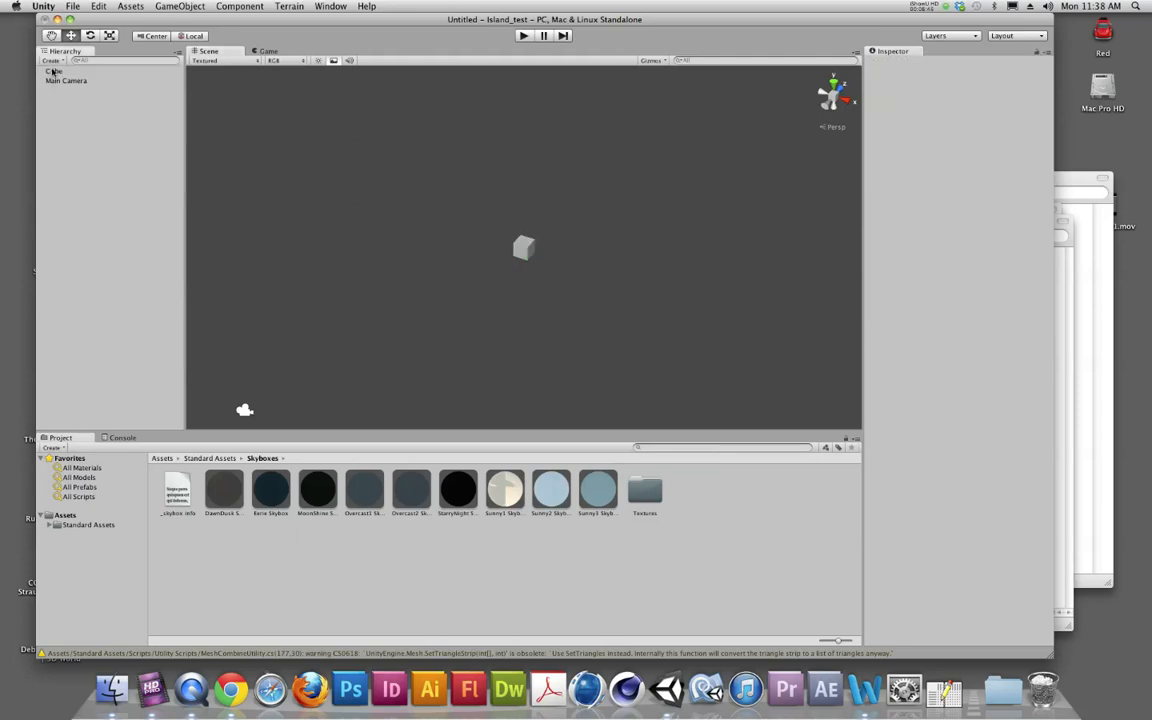
# - Select the cube and move it along its axes to about X 4.64, Y 1.76, Z 3.68
pyautogui.click(53, 72)
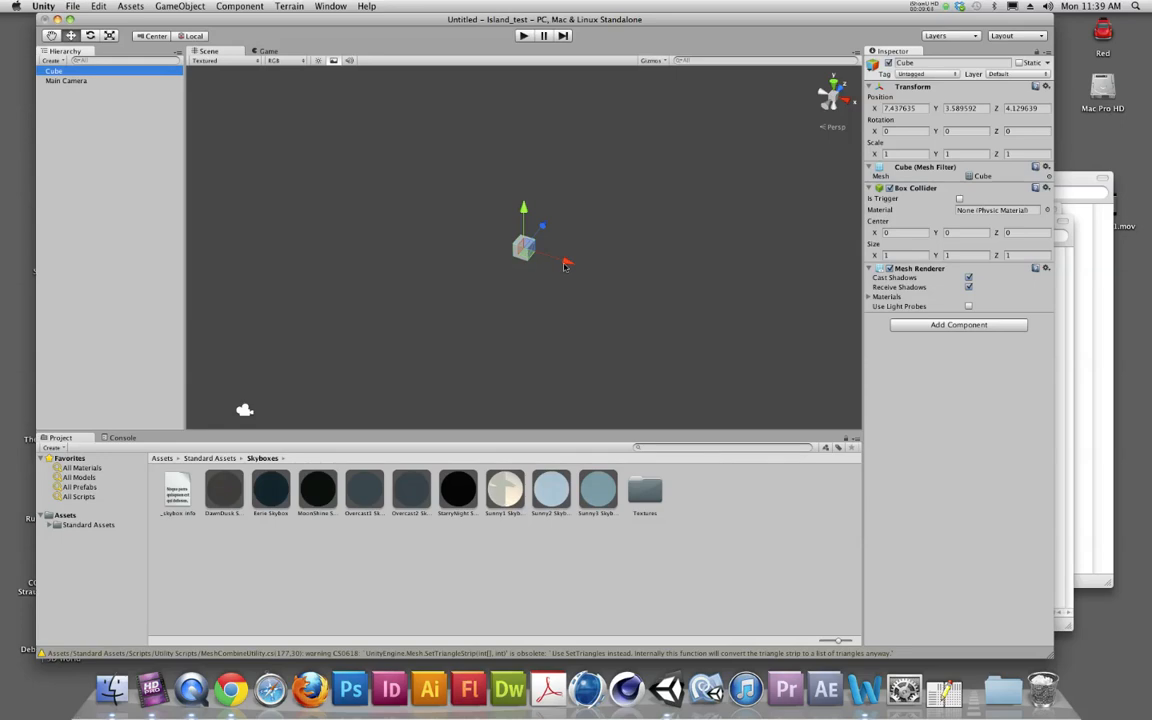
pyautogui.moveTo(521, 212); pyautogui.dragTo(517, 236)
pyautogui.moveTo(570, 289); pyautogui.dragTo(511, 247)
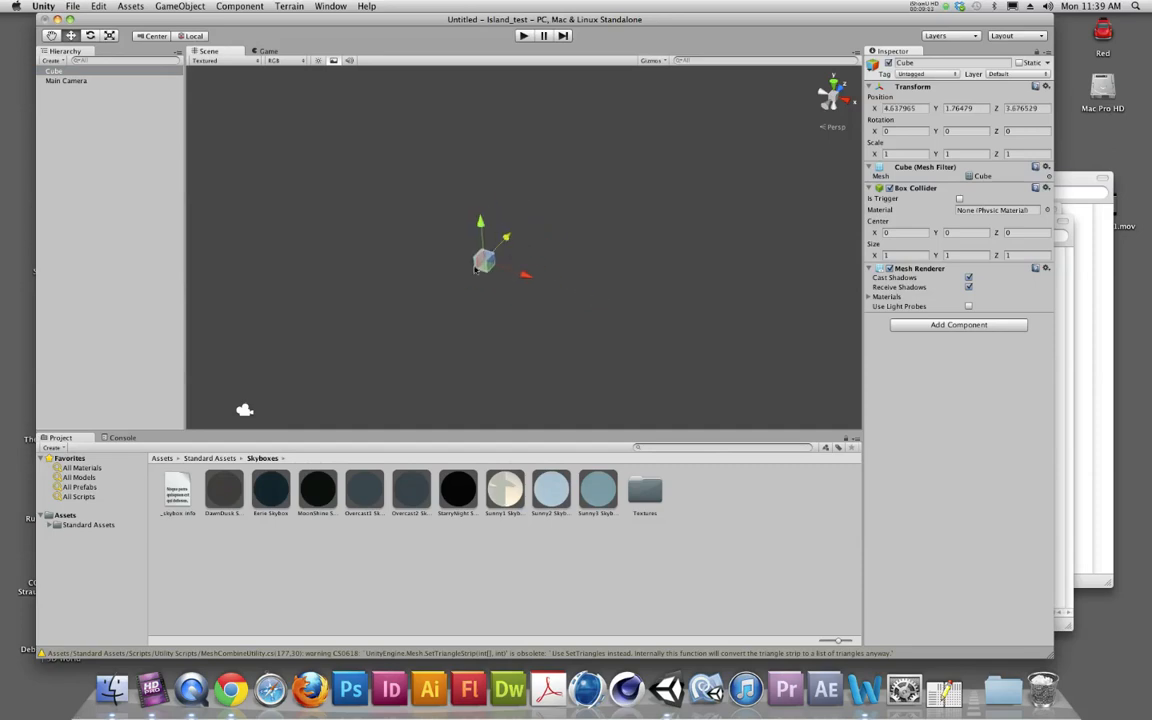